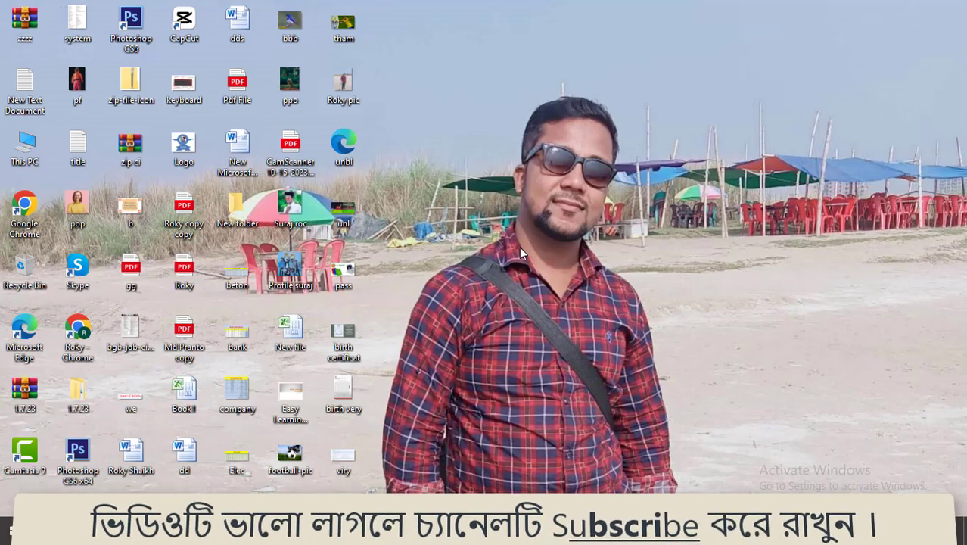
right_click(519, 96)
click(540, 133)
right_click(541, 120)
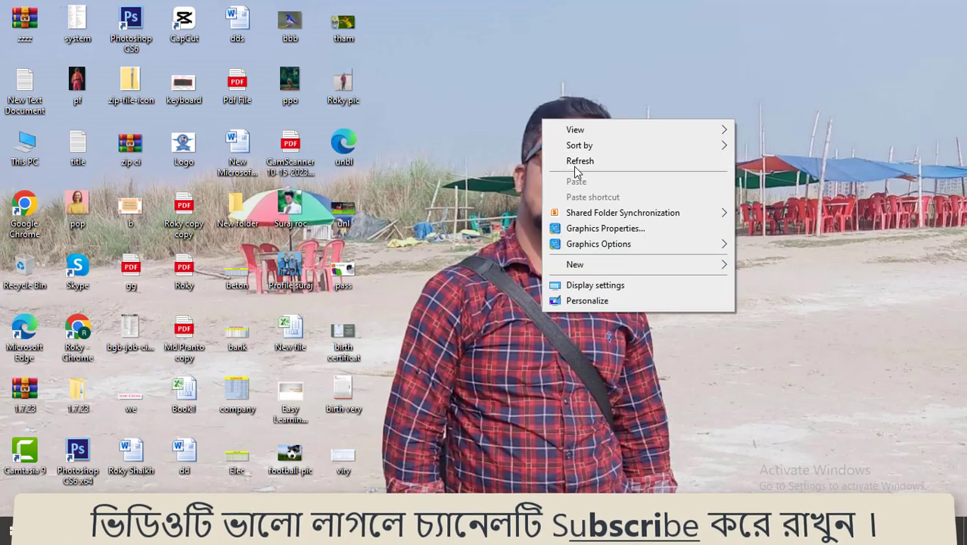
click(573, 162)
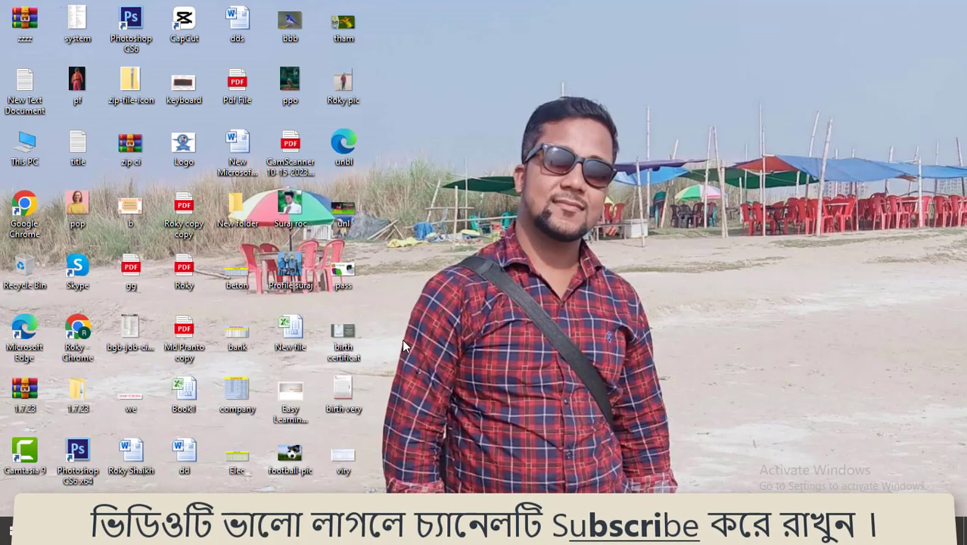
Step: Open Chrome in a maximized window, go to Google Drive and open the Office Hisab spreadsheet
click(384, 531)
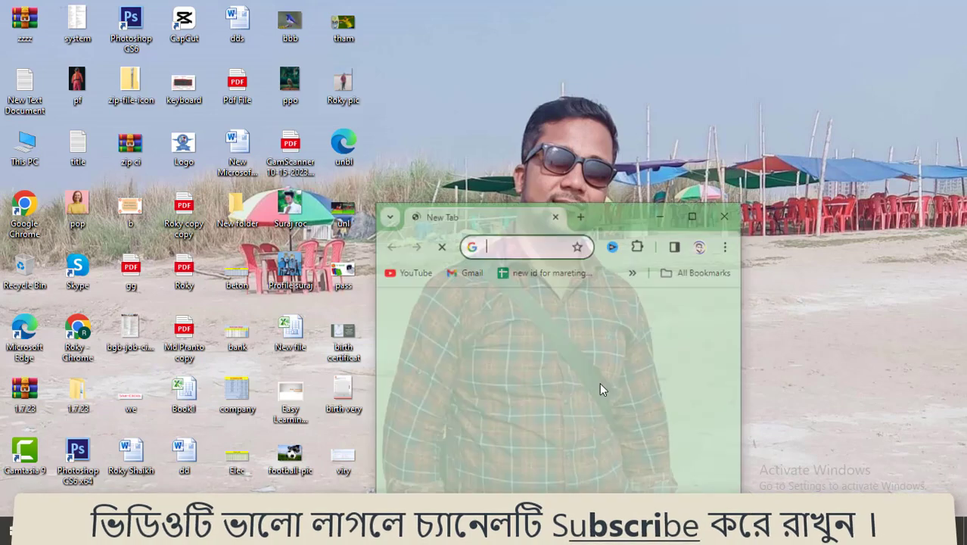
click(700, 217)
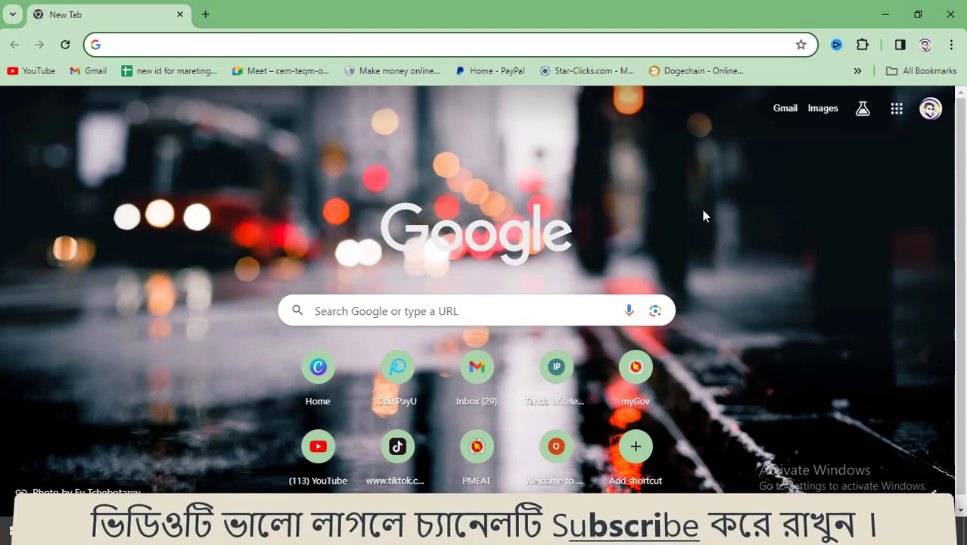
click(896, 111)
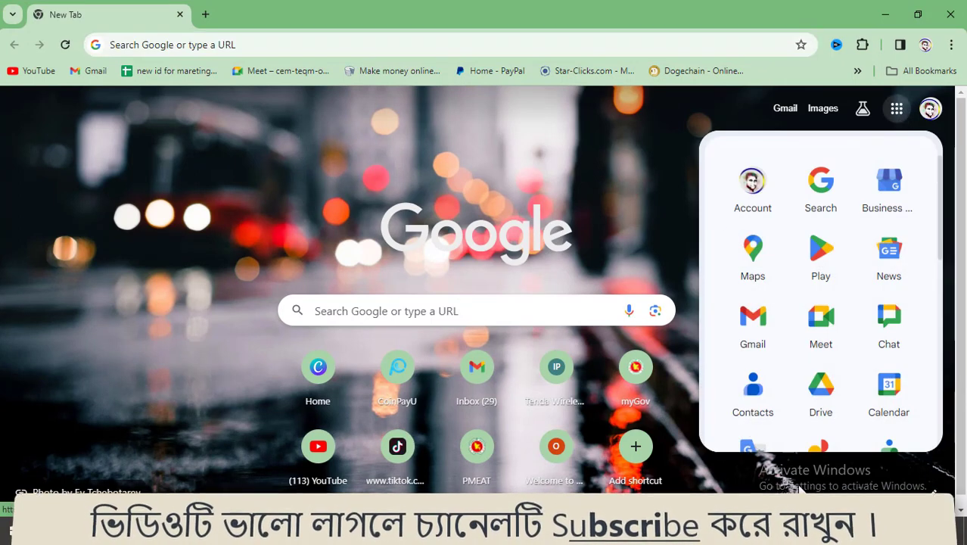
click(821, 406)
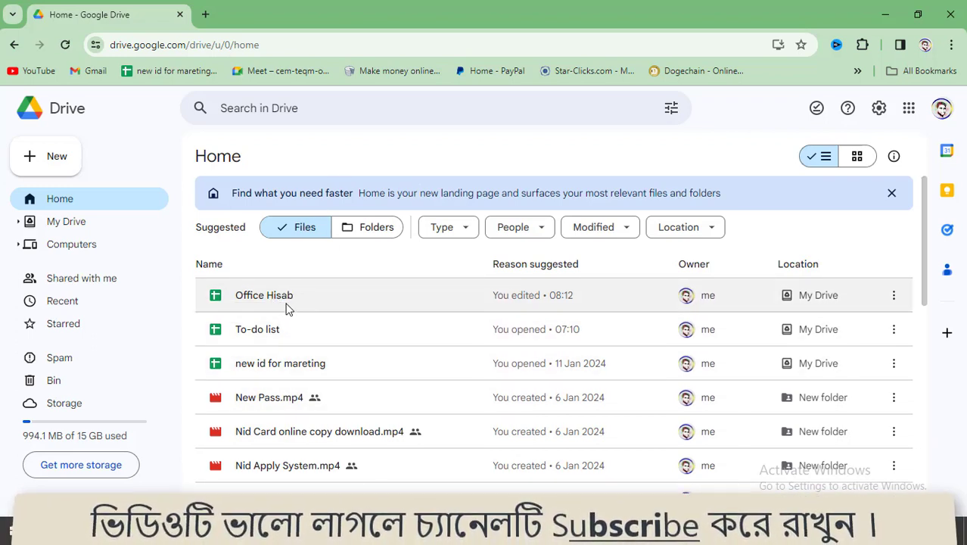
click(285, 307)
double_click(287, 308)
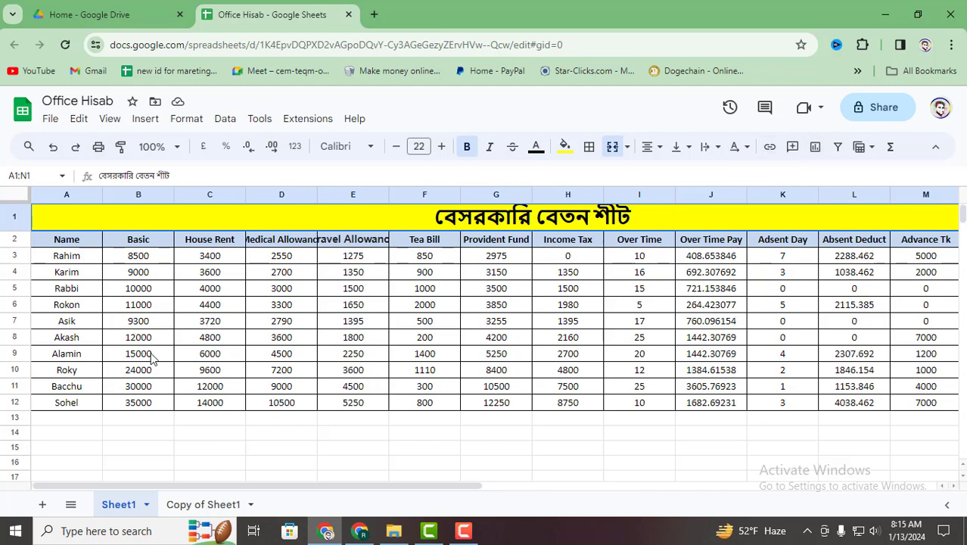
Step: Insert a link on the name in cell A7 that points to the To-do list spreadsheet
click(85, 323)
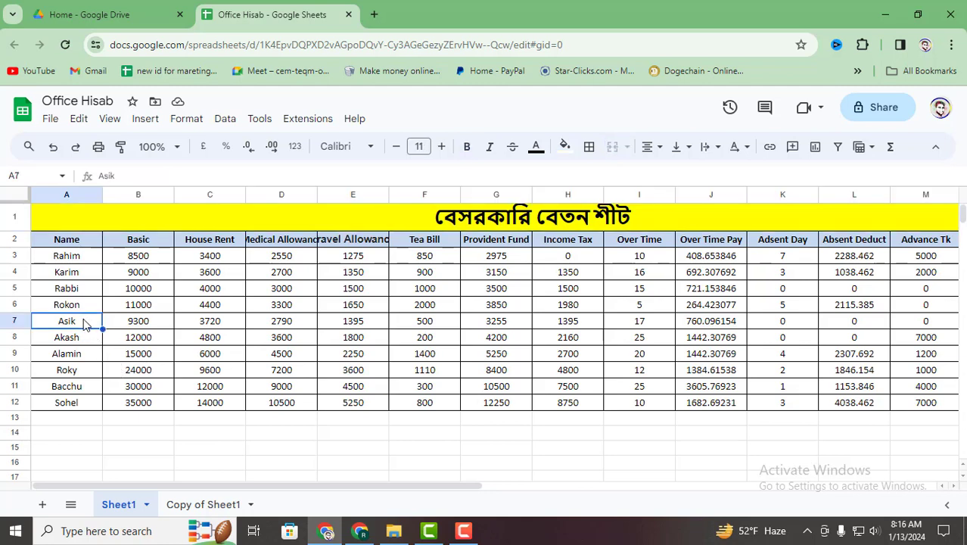
click(768, 147)
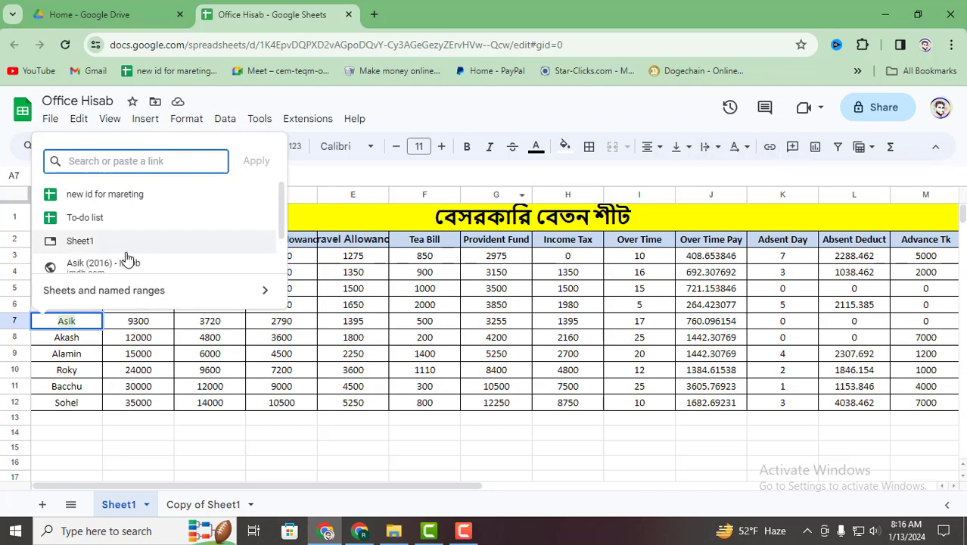
click(85, 219)
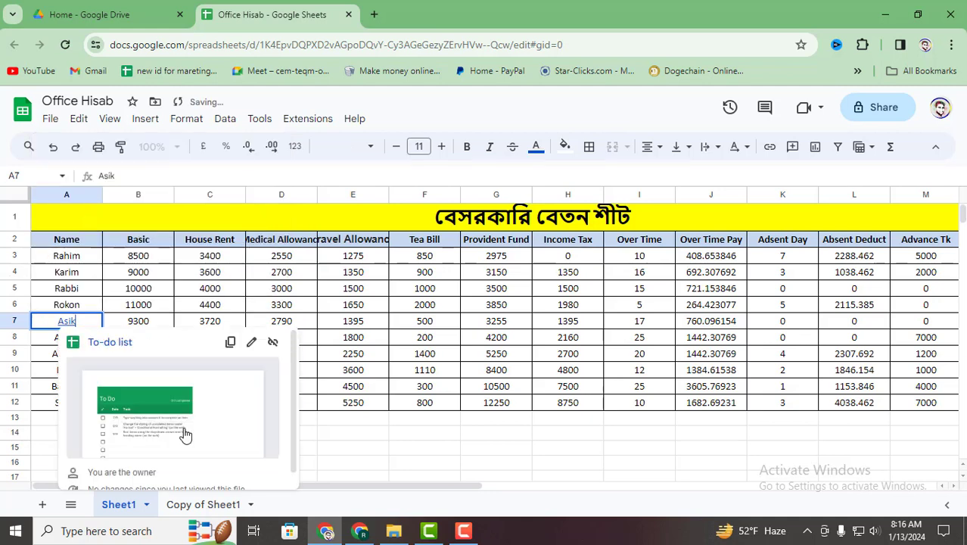
click(368, 435)
Step: Follow the link in cell A7 to view the To-do list spreadsheet, and close it to return to Office Hisab
mouse_move(69, 322)
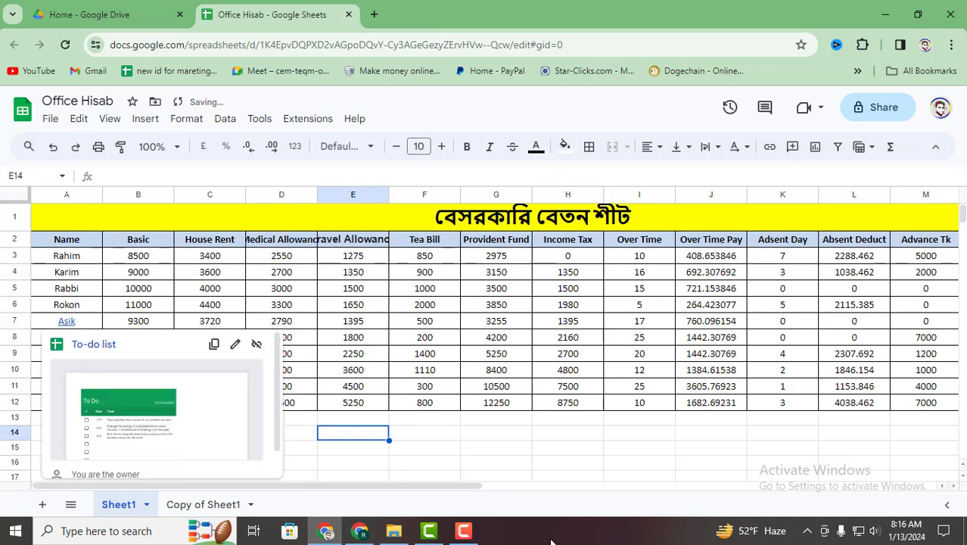
click(76, 324)
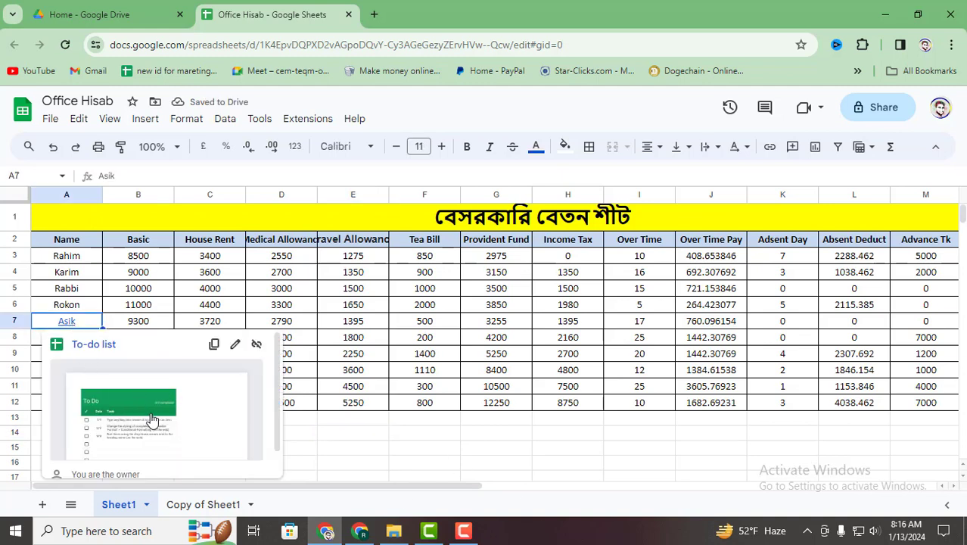
click(98, 345)
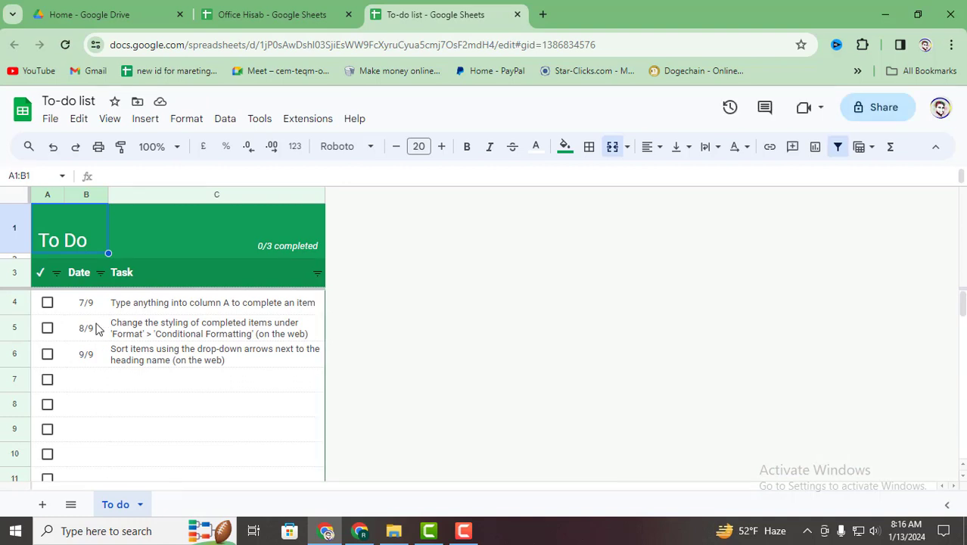
click(516, 14)
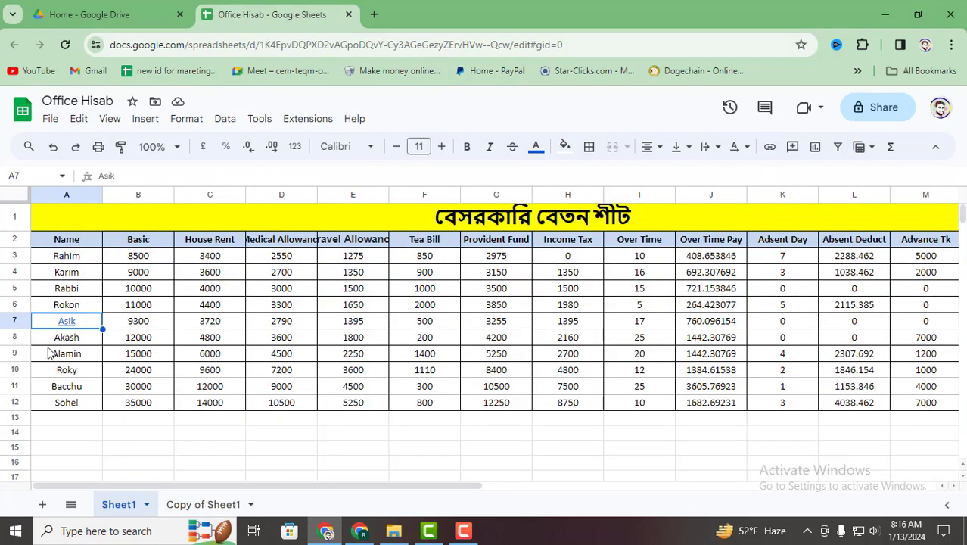
Step: Undo the link inserted in cell A7
mouse_move(64, 327)
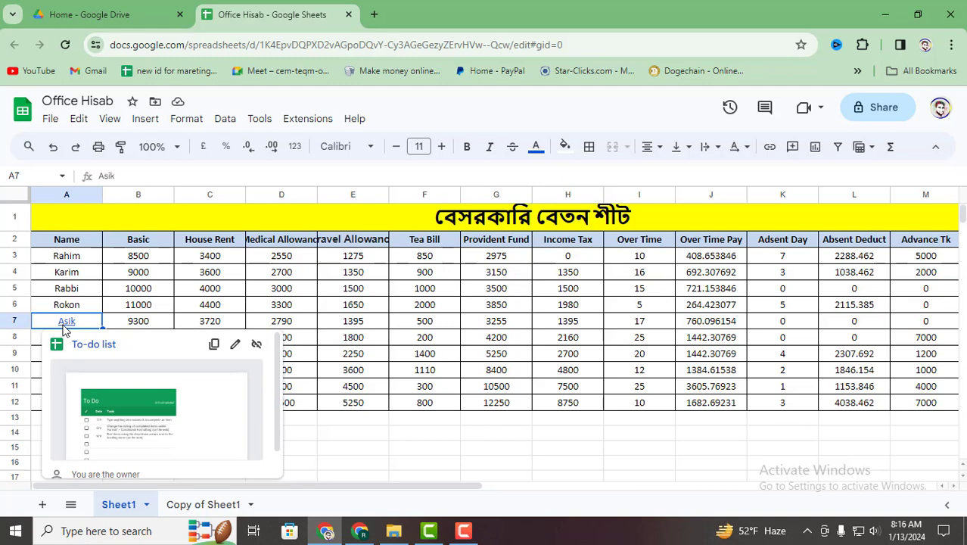
key(ctrl+z)
click(291, 420)
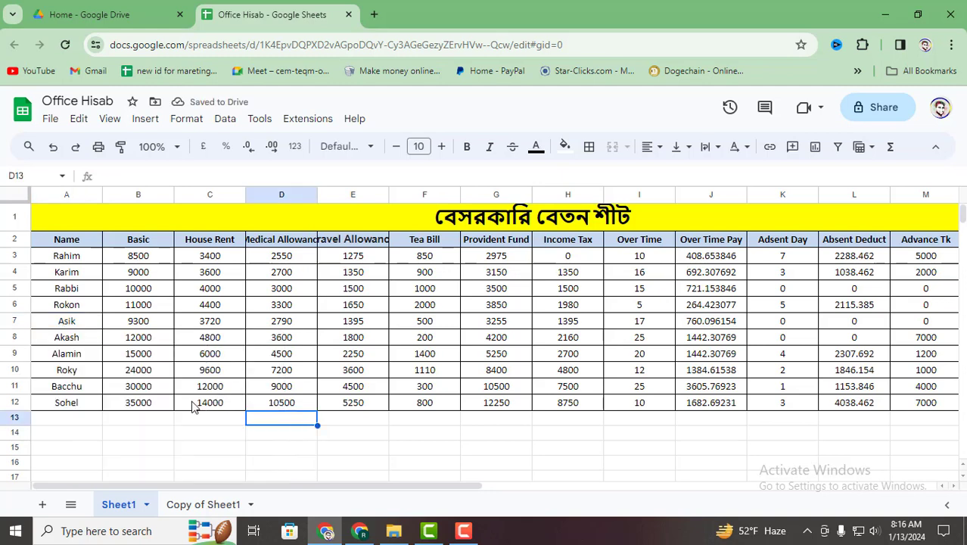
click(91, 326)
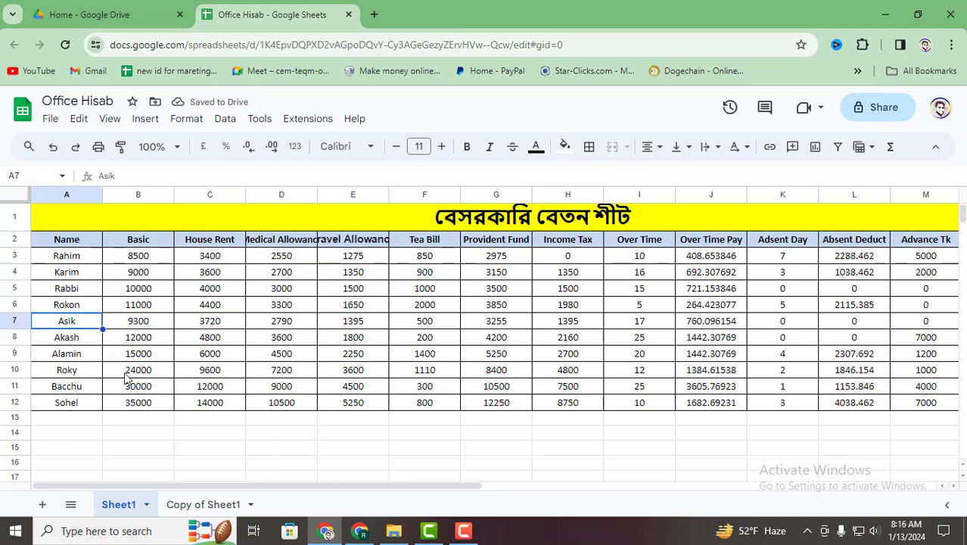
click(194, 420)
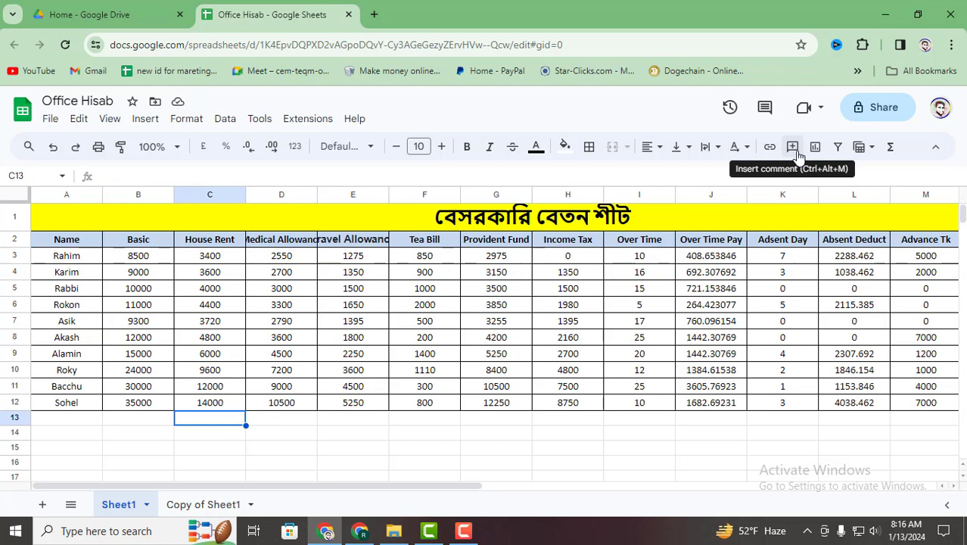
click(202, 337)
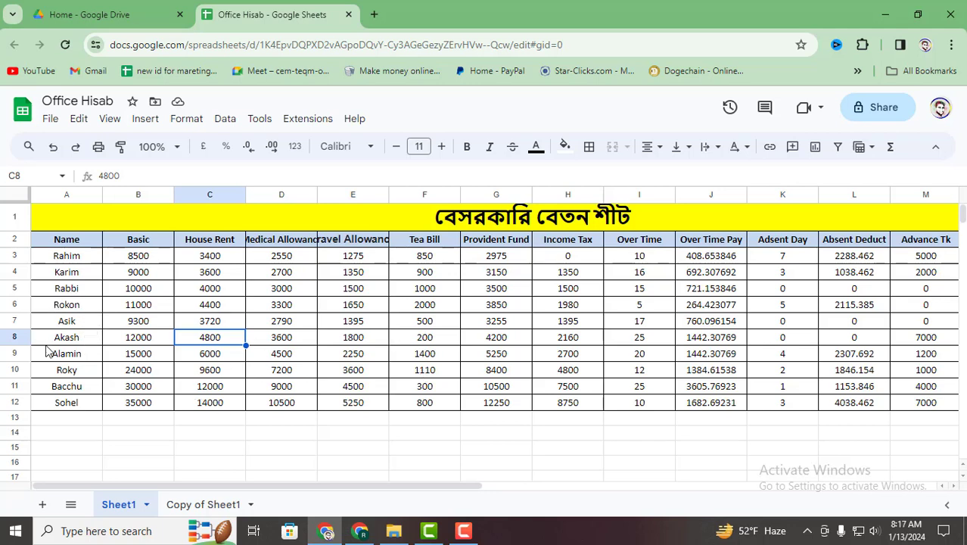
Step: Add a comment to cell A6 with 5000 on the first line and 1/1/2024 on the second
click(68, 309)
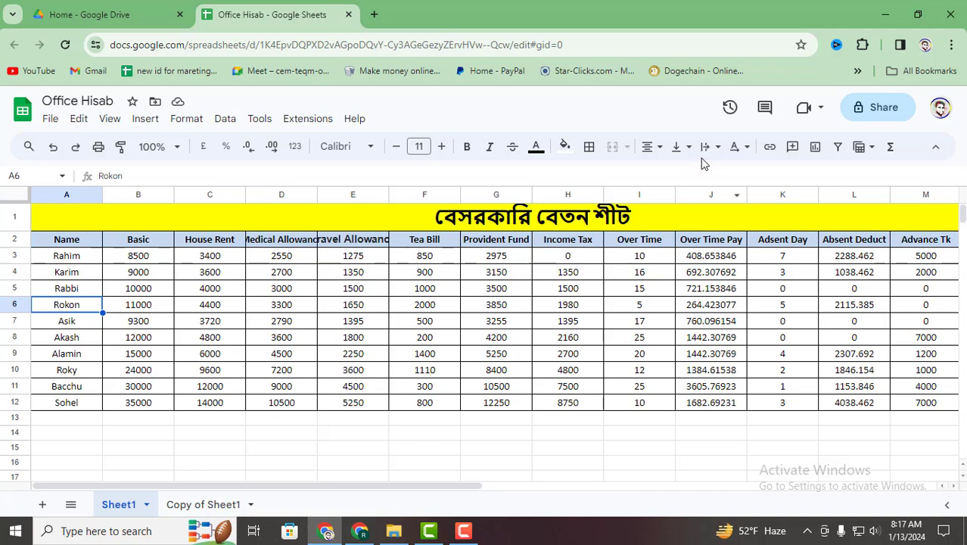
click(792, 149)
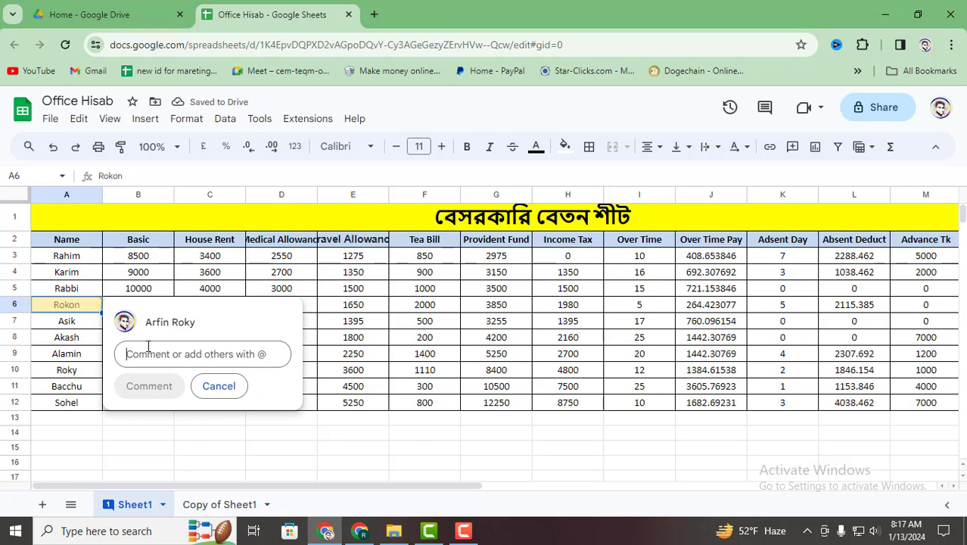
text(5000)
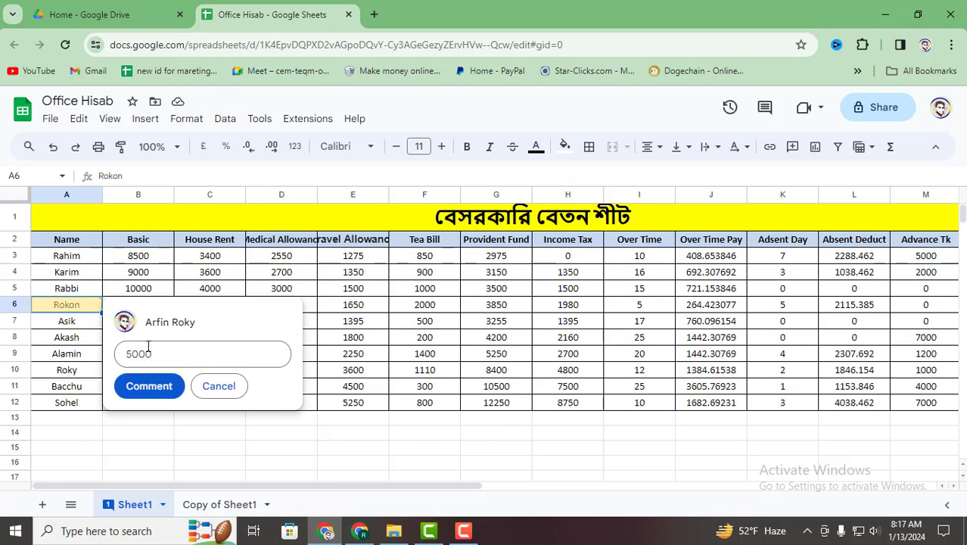
key(Return)
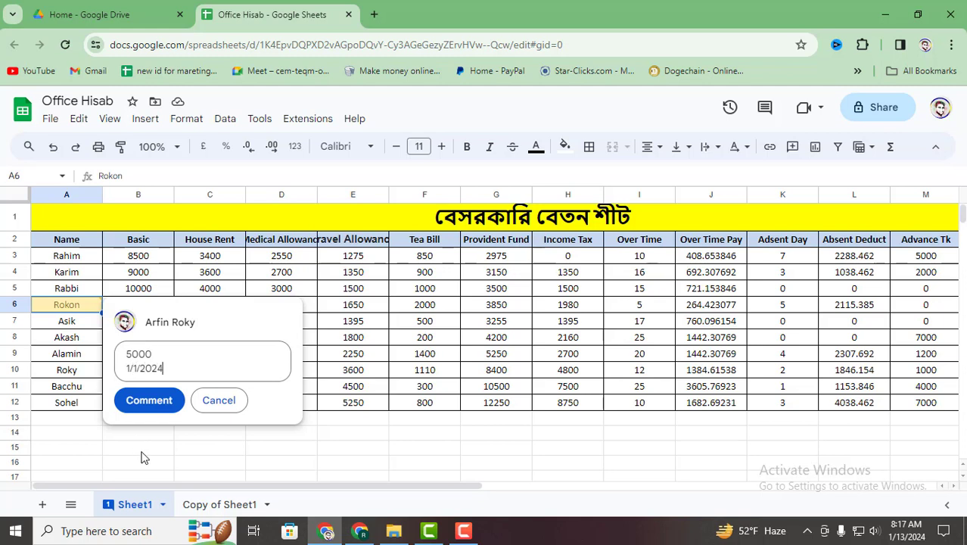
click(149, 399)
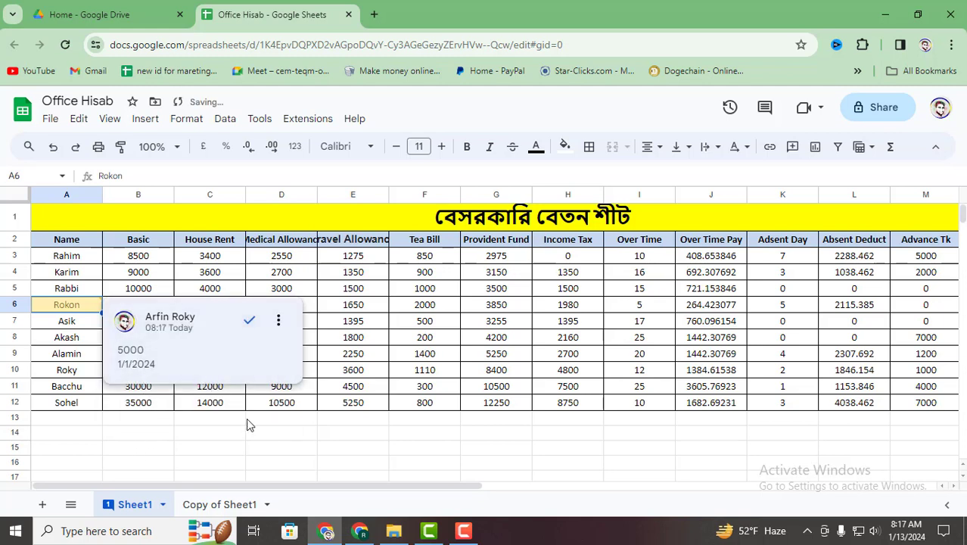
click(258, 446)
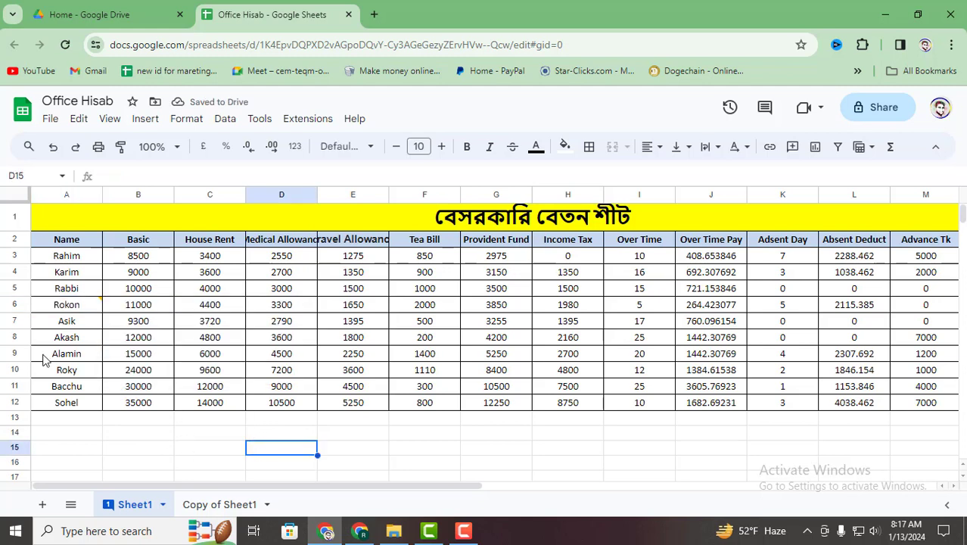
Step: Delete the comment thread on cell A6 and confirm the deletion
click(75, 310)
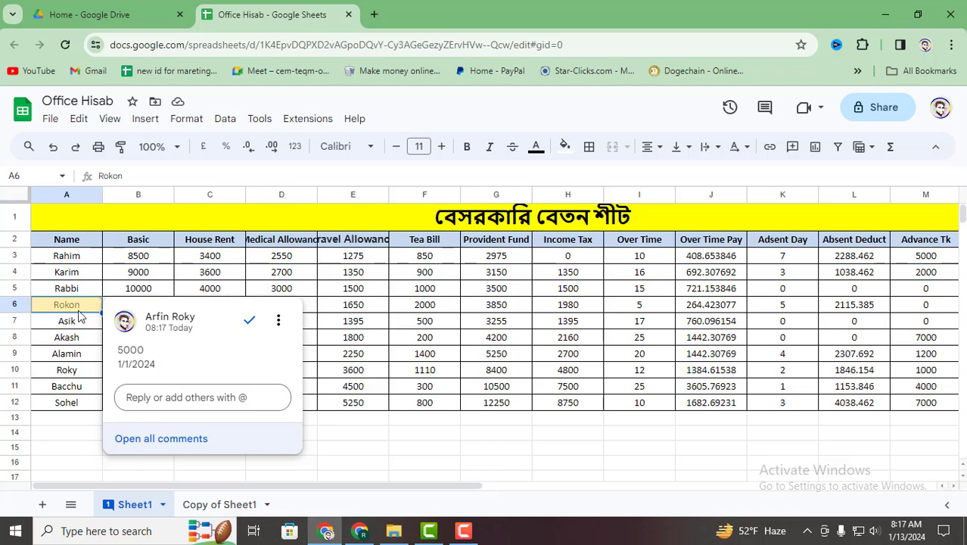
click(279, 321)
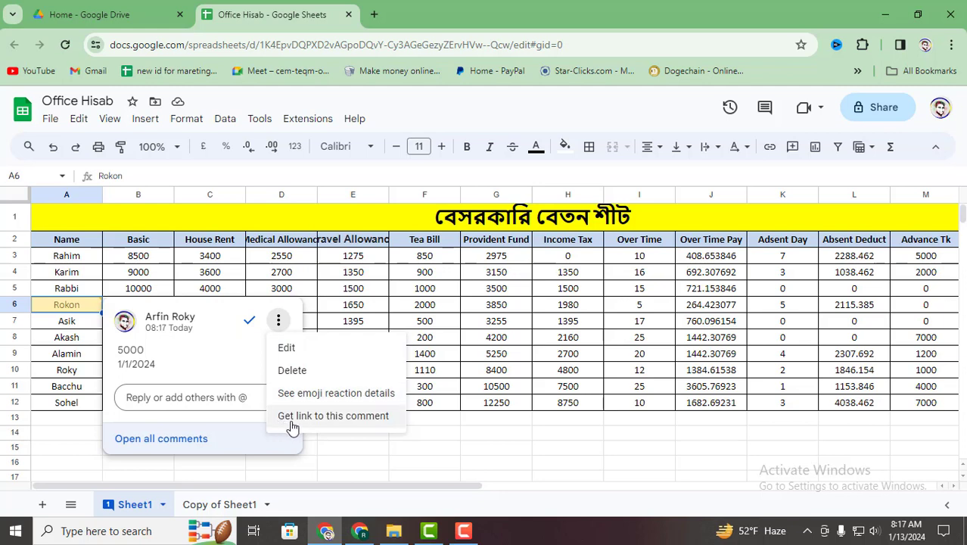
click(292, 371)
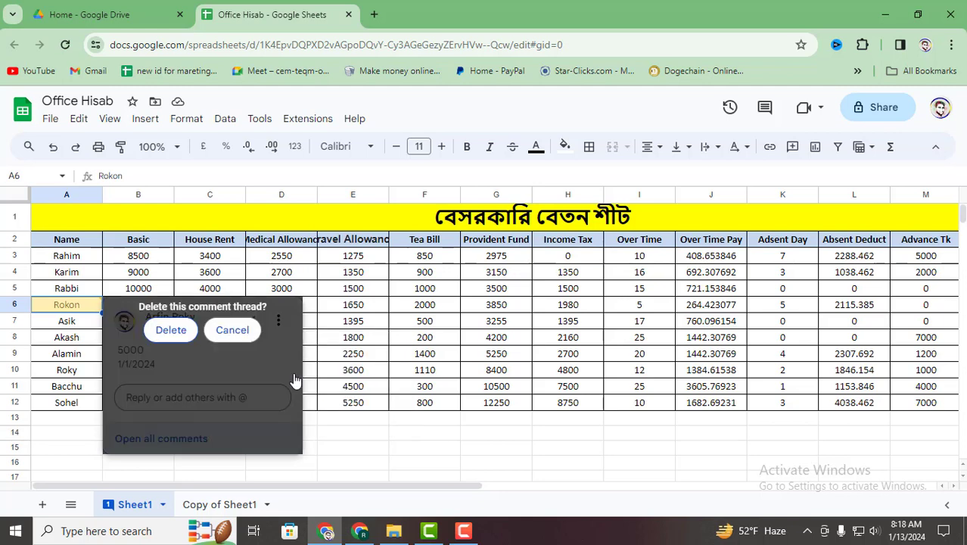
click(171, 330)
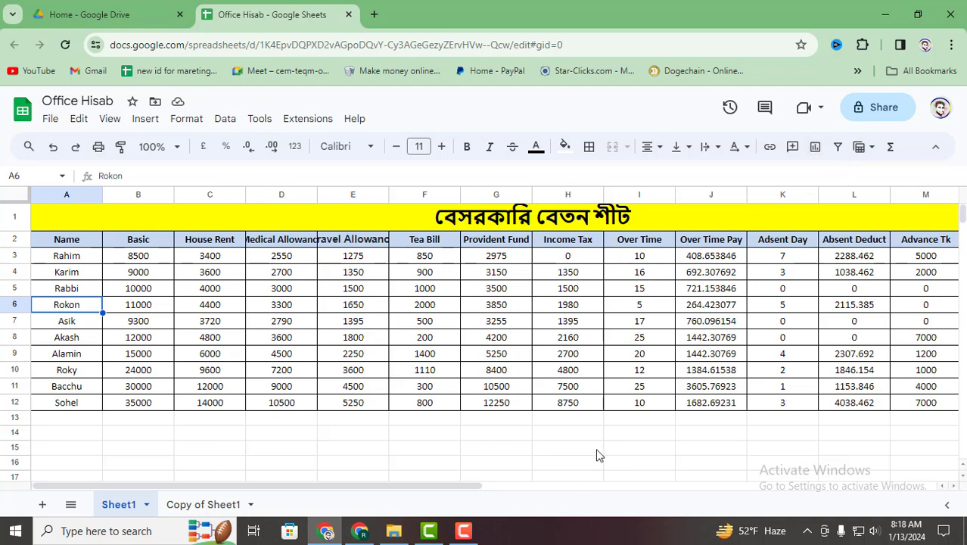
Step: Insert a chart from the salary data in A2:G12, from the Name through the Provident Fund column
drag(449, 485, 578, 487)
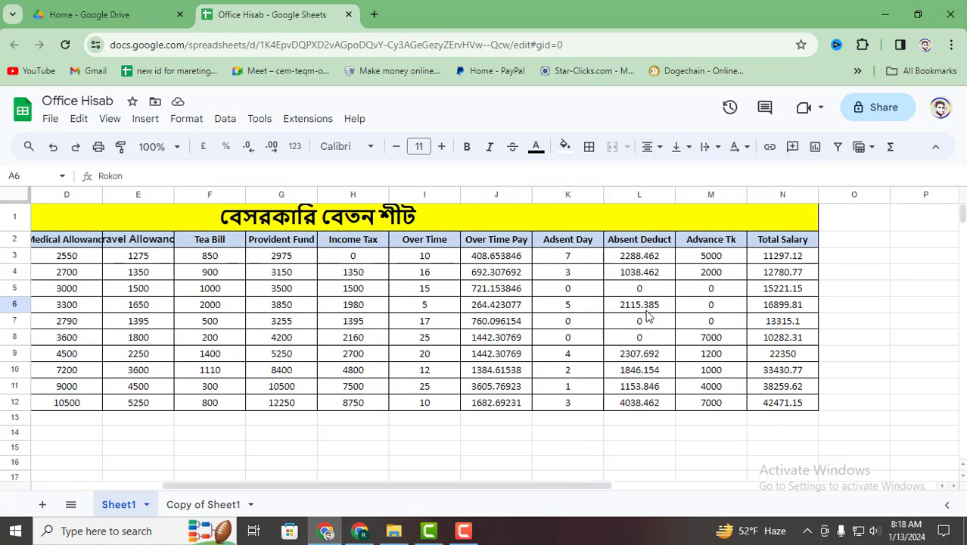
drag(540, 485, 301, 484)
click(356, 448)
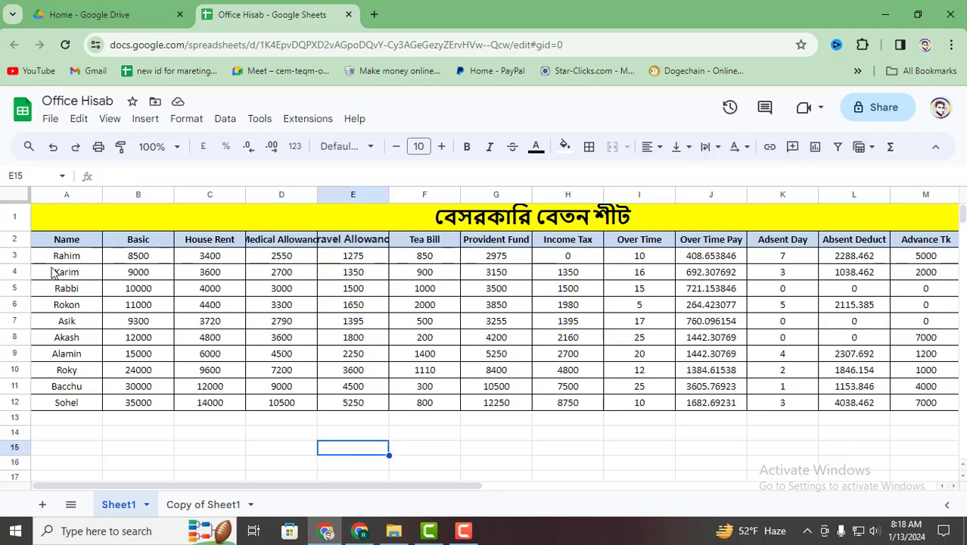
drag(58, 240, 512, 405)
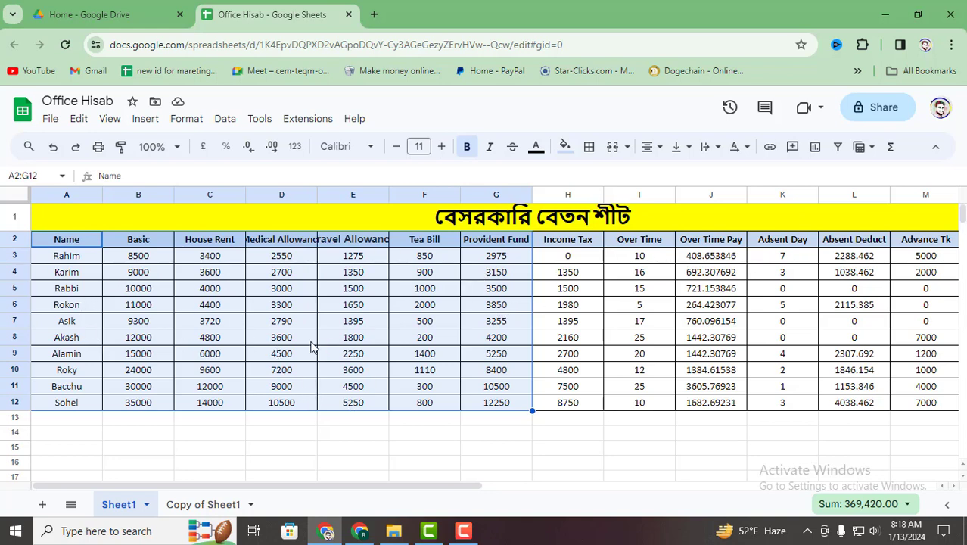
click(816, 148)
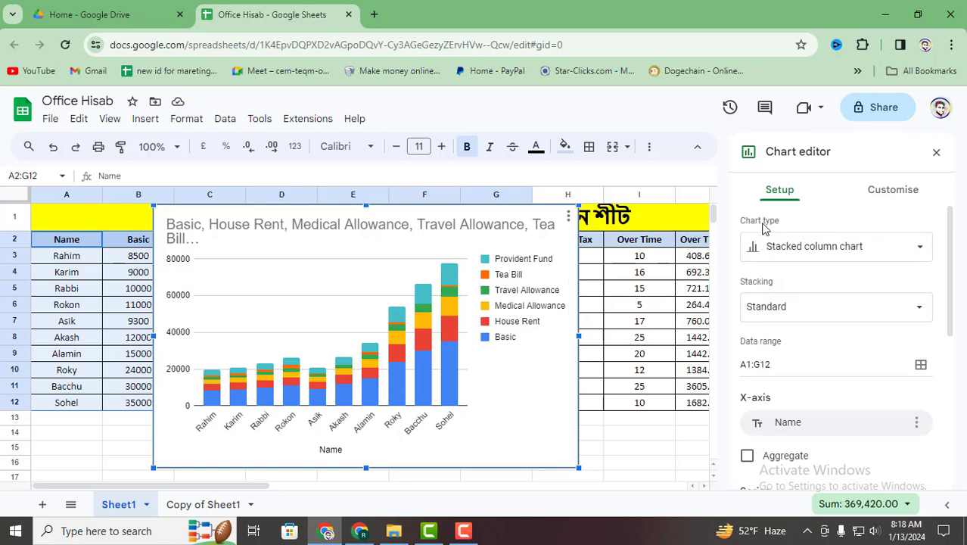
Step: Look through the available chart types and change the salary chart to the suggested Column chart
click(922, 252)
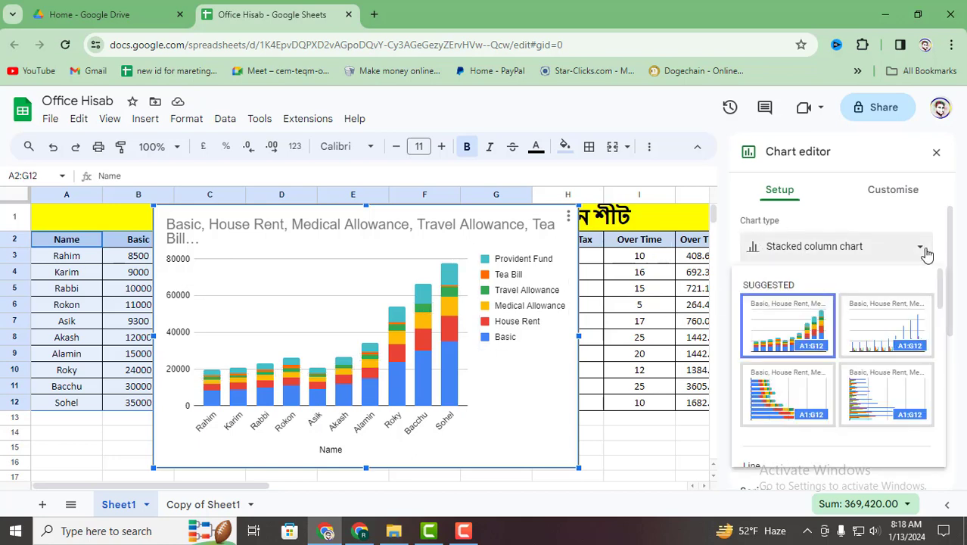
scroll(811, 388, down, 15)
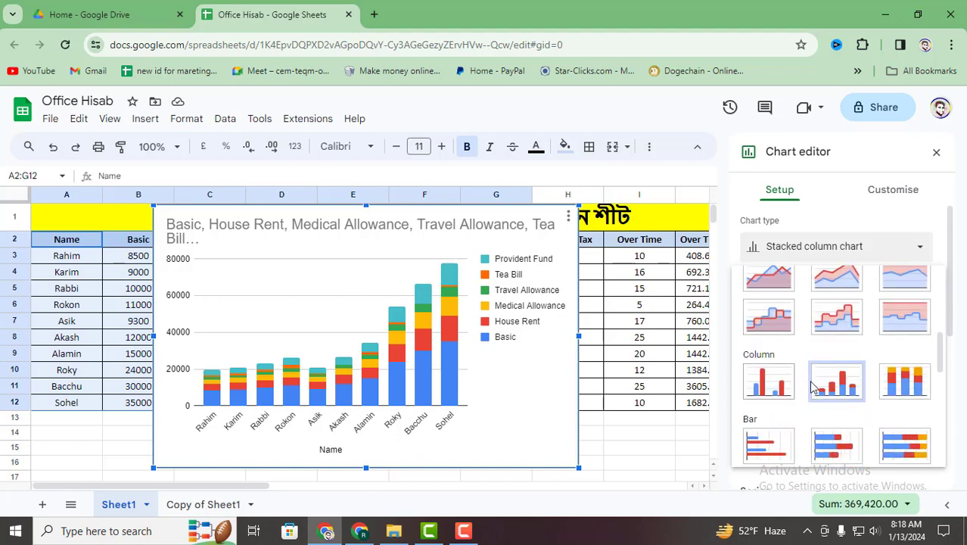
scroll(810, 387, up, 6)
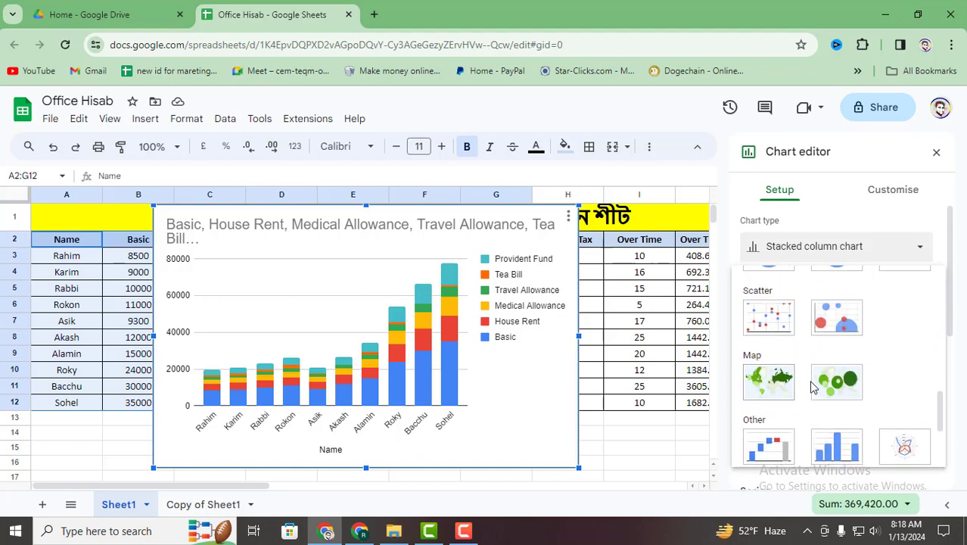
scroll(845, 399, up, 8)
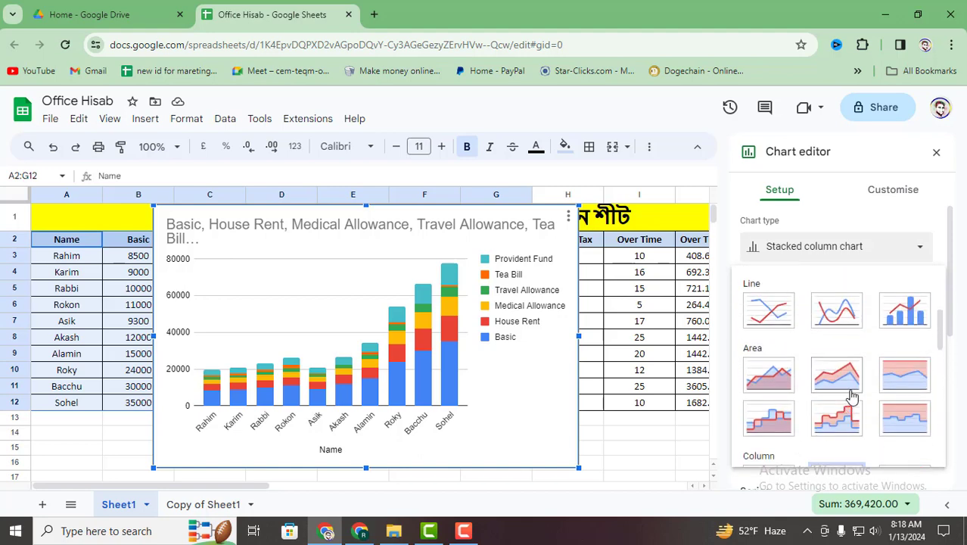
scroll(880, 392, down, 3)
scroll(897, 412, down, 3)
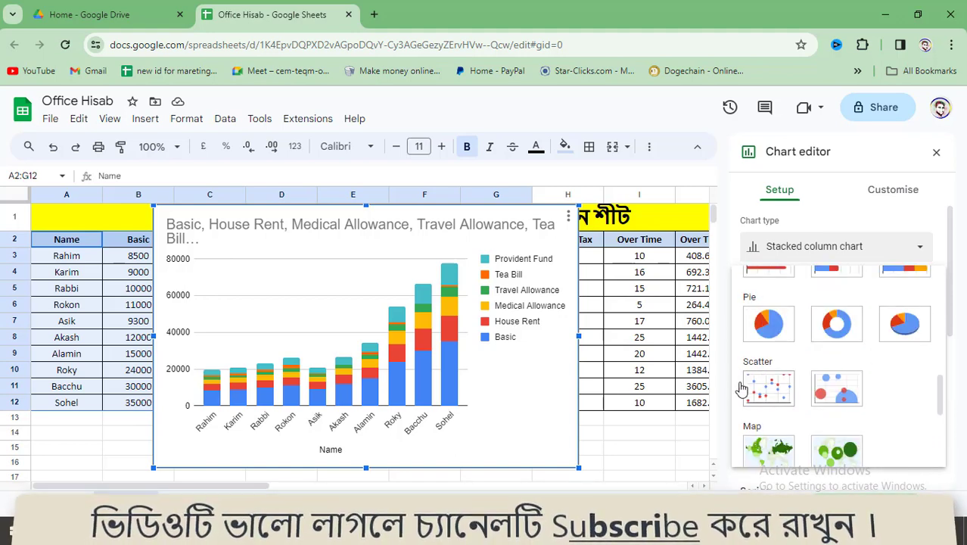
scroll(811, 375, up, 8)
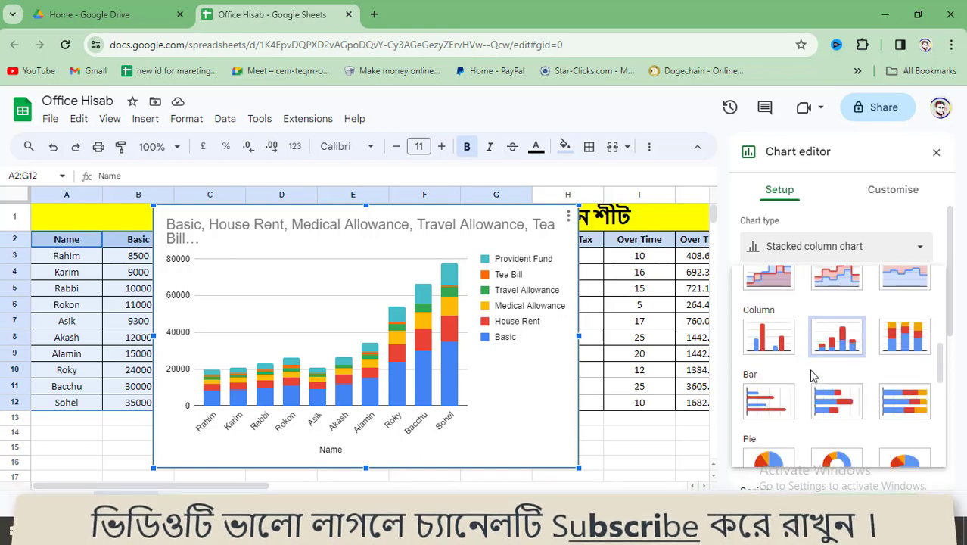
scroll(811, 375, down, 1)
scroll(811, 375, up, 3)
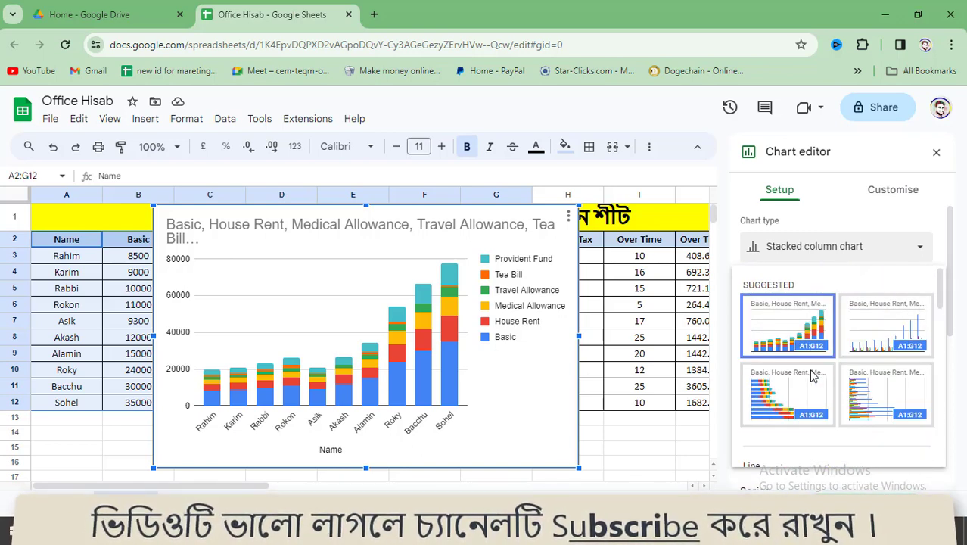
click(869, 349)
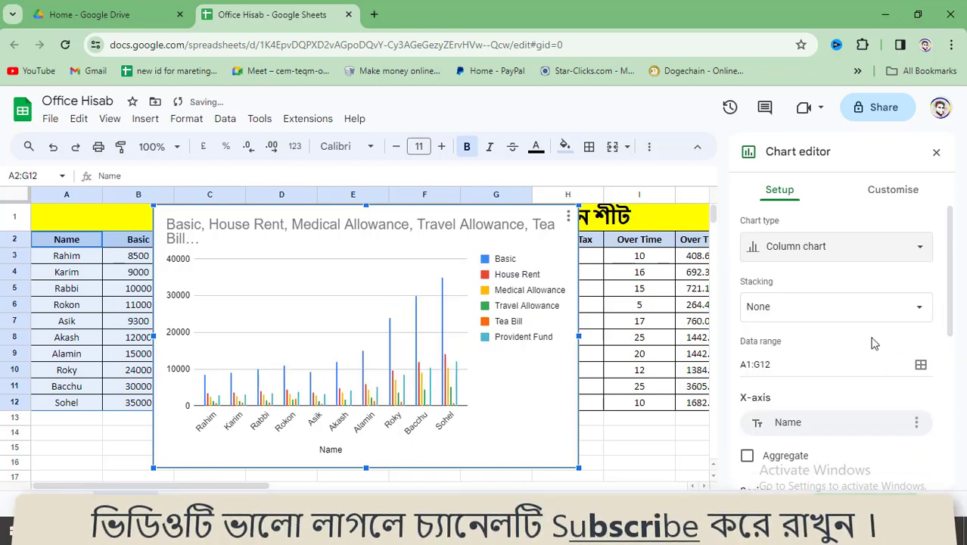
Step: Try the Stacked bar and 100% stacked stepped area chart types, and return the salary chart to Stacked column
click(890, 247)
click(785, 387)
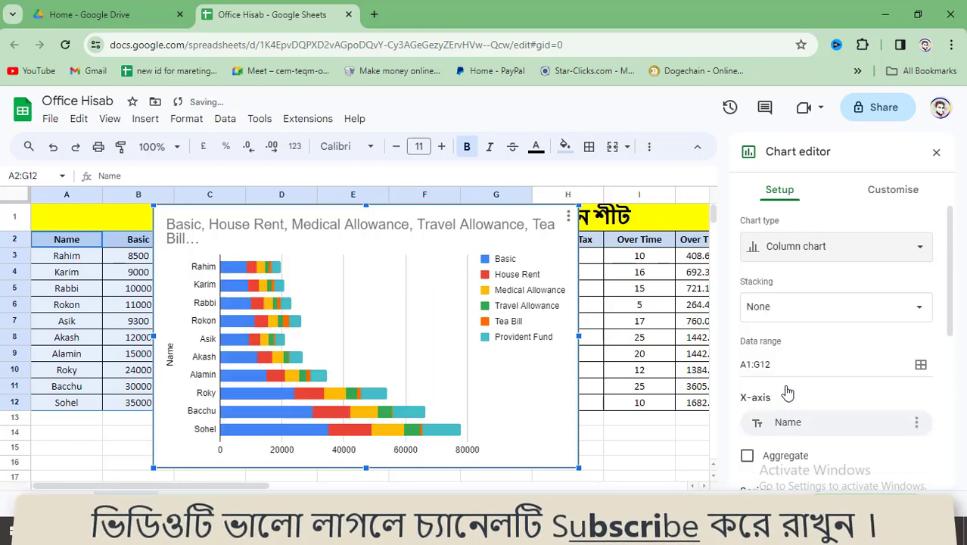
click(906, 251)
scroll(832, 363, down, 5)
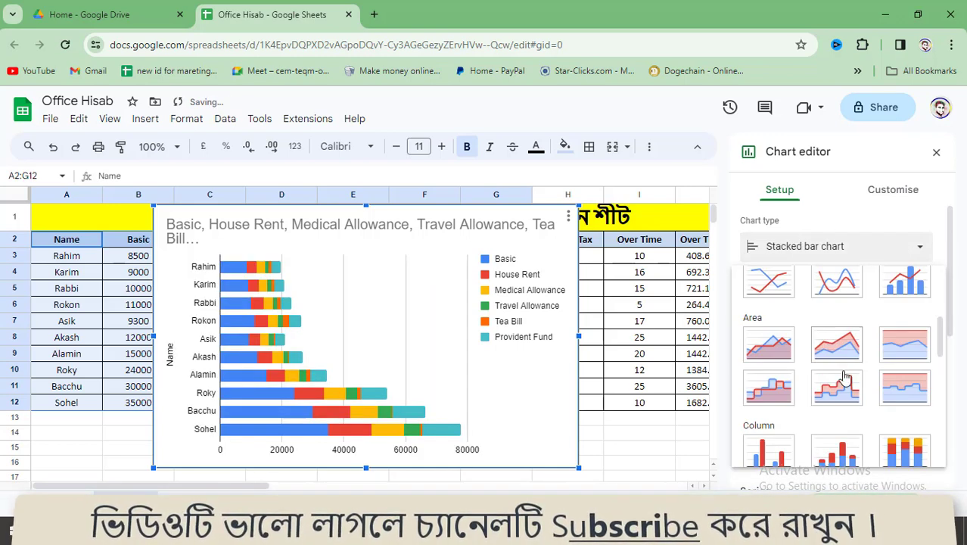
click(898, 390)
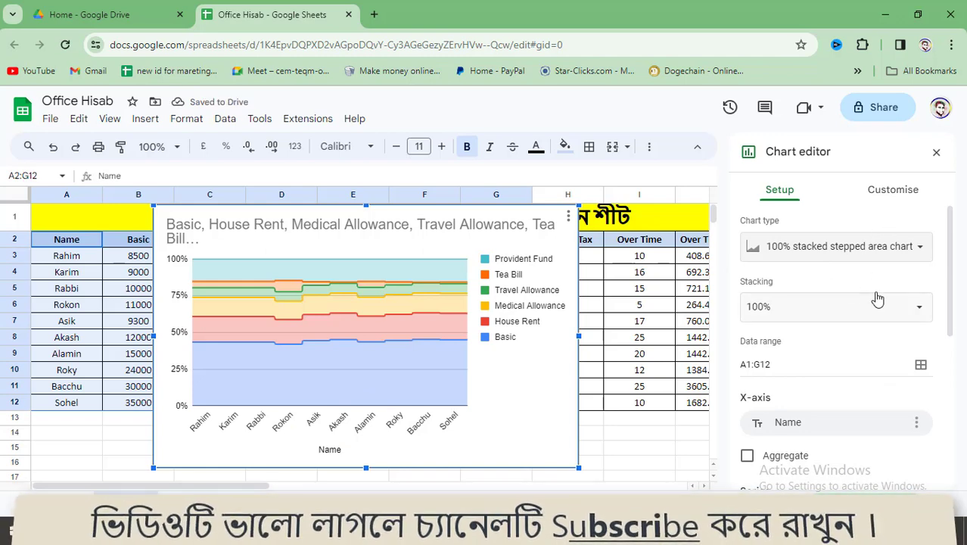
click(920, 249)
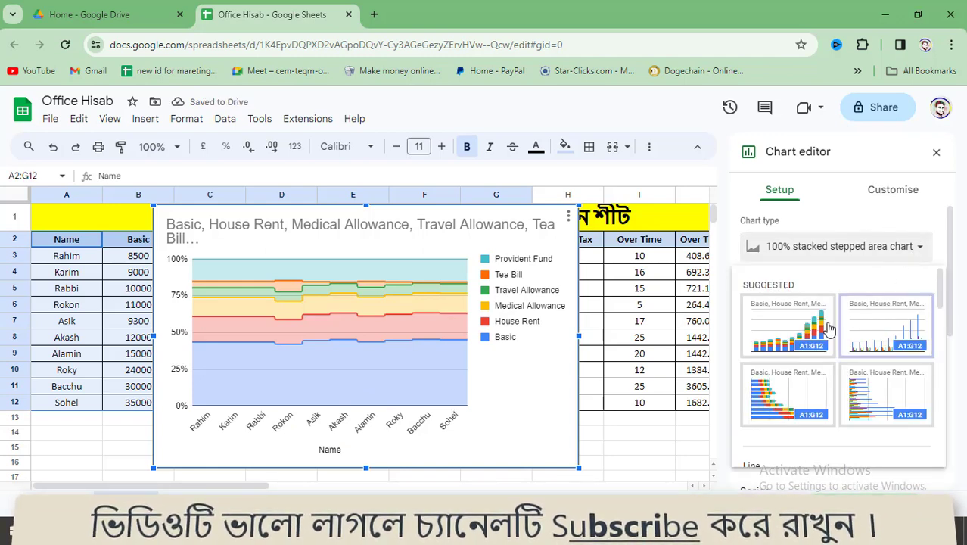
click(784, 325)
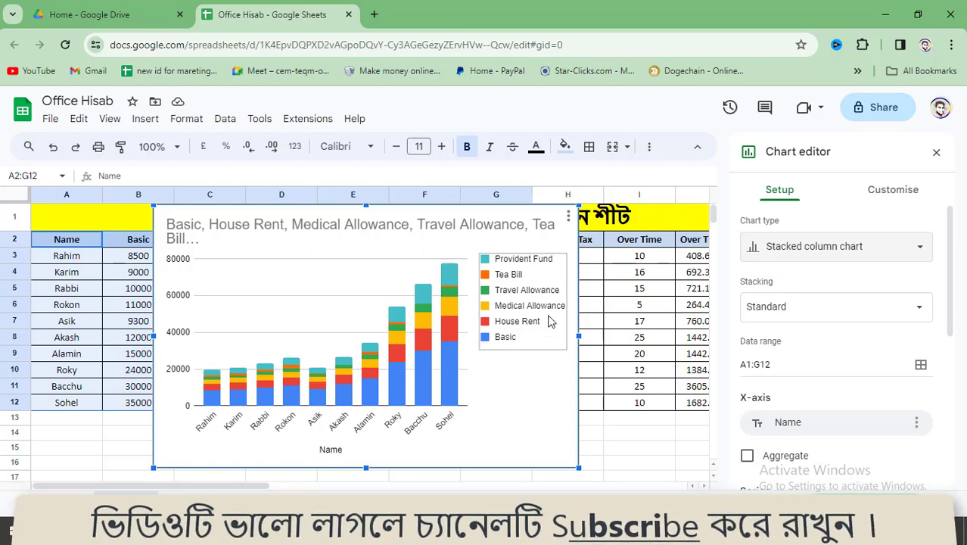
Step: Close the chart editor and delete the salary chart from the sheet
click(628, 432)
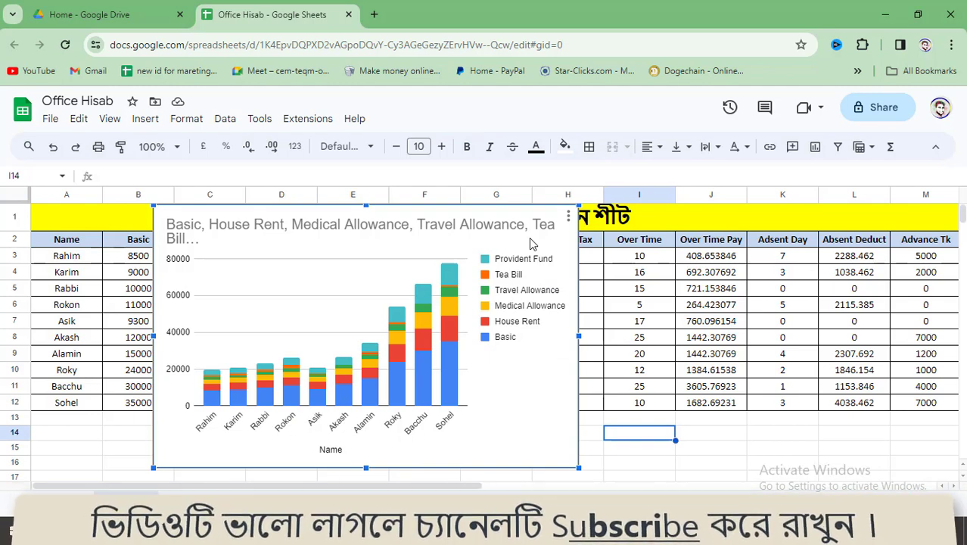
key(Delete)
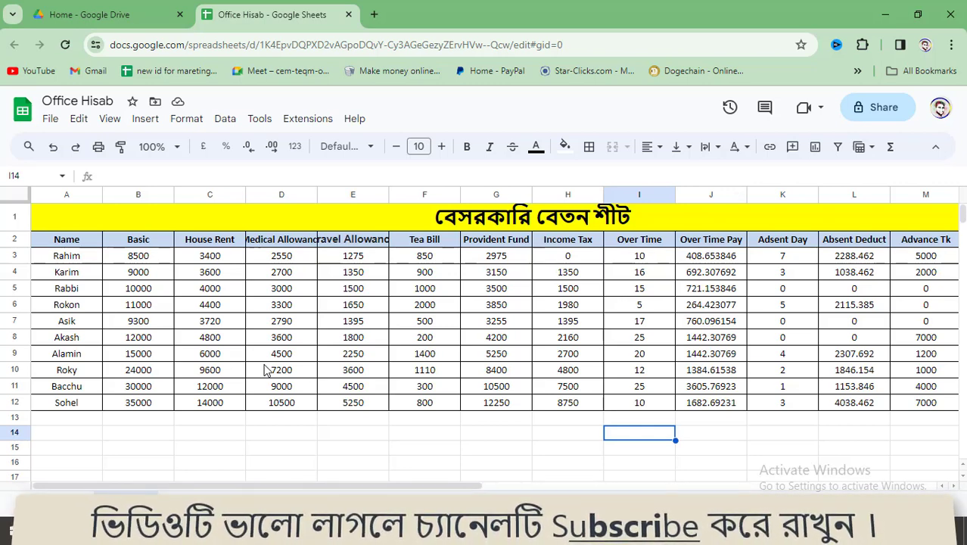
Step: Create a filter on the salary table, starting from the Name header in cell A2
click(127, 307)
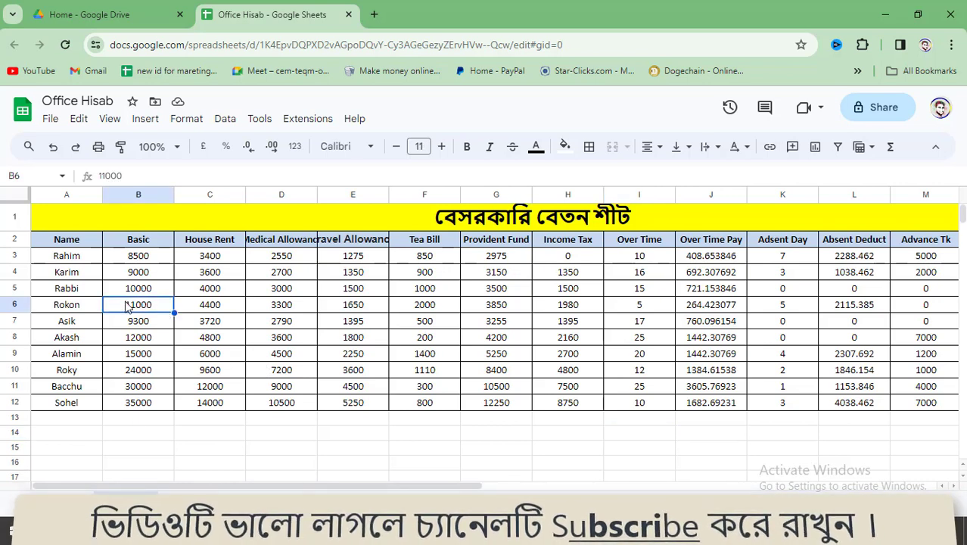
click(73, 240)
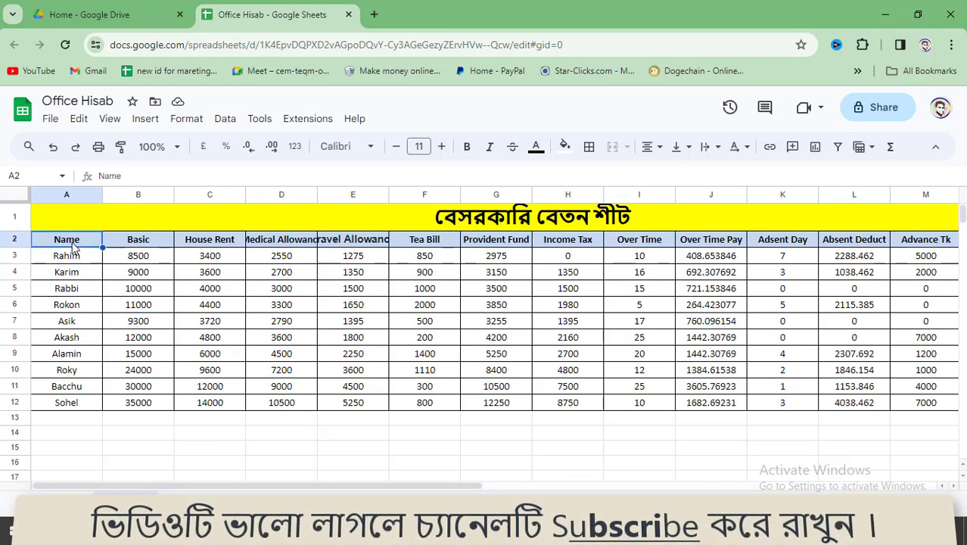
click(838, 149)
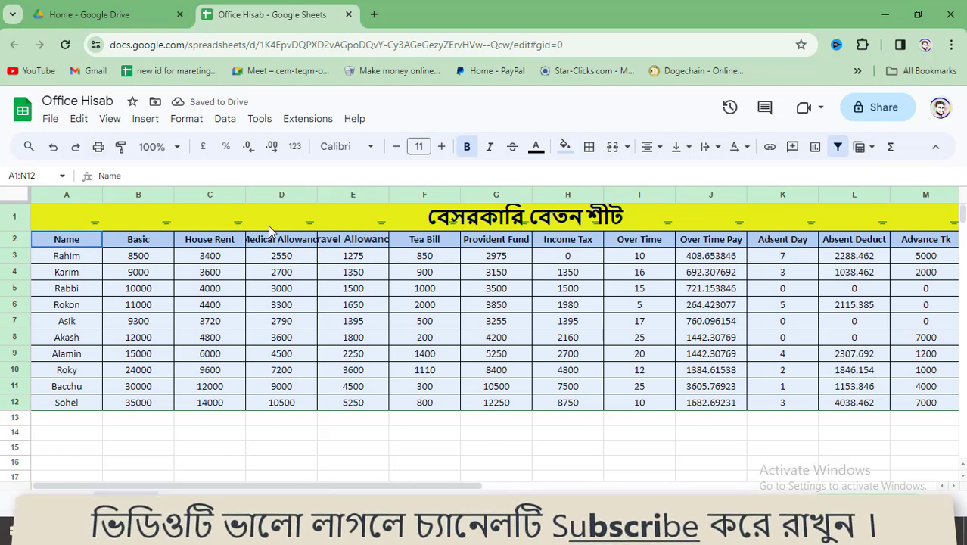
Step: Filter column A by values, keeping only the first four employee names in the alphabetical list checked
click(94, 224)
scroll(149, 421, down, 2)
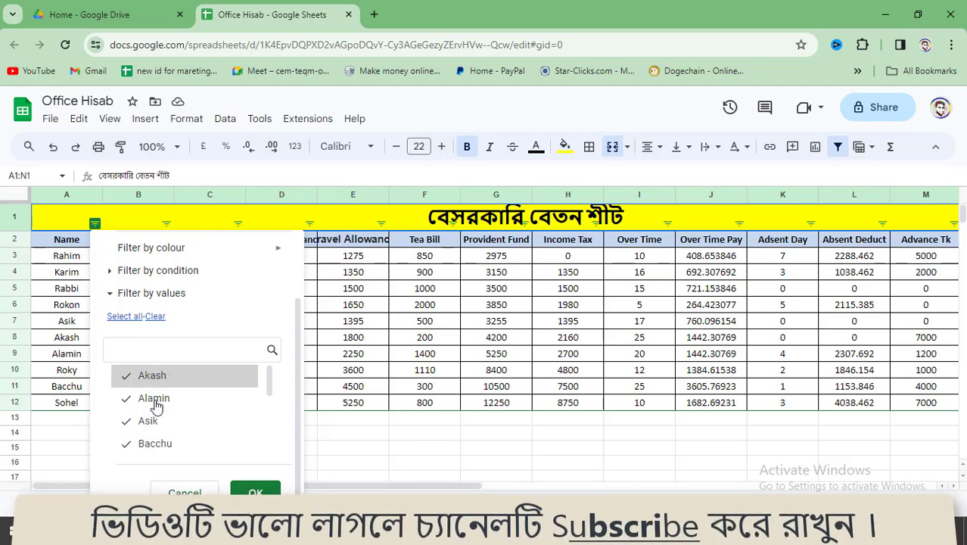
scroll(155, 407, down, 5)
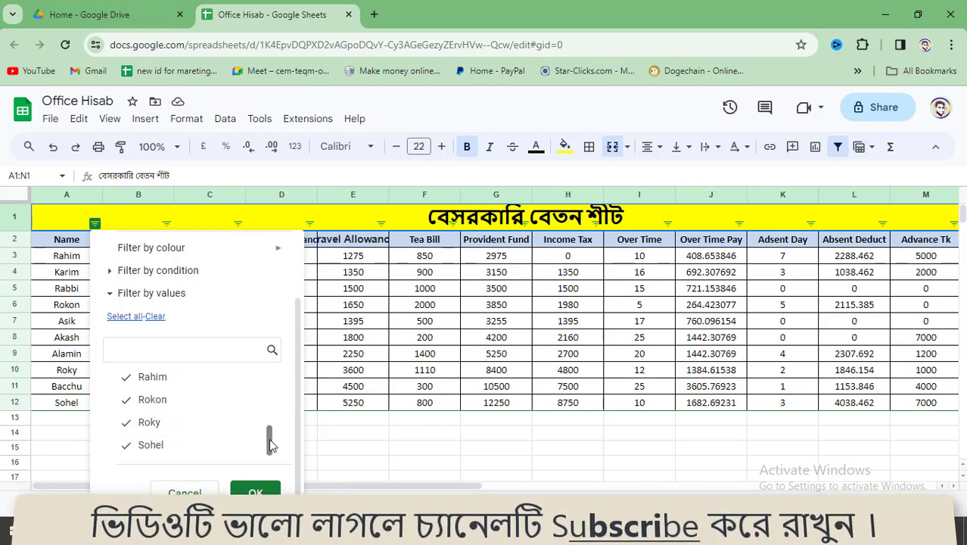
drag(270, 440, 253, 453)
click(159, 446)
click(155, 422)
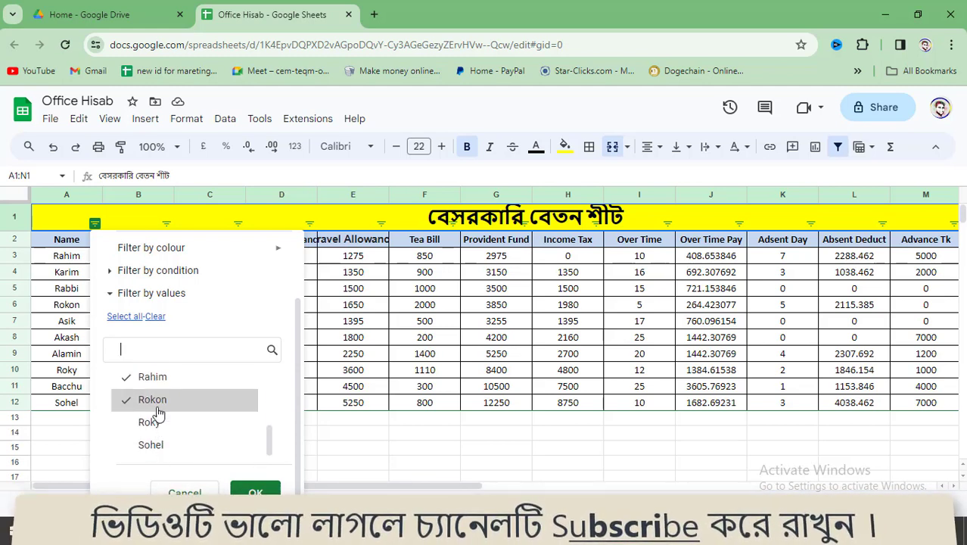
click(157, 400)
click(155, 376)
scroll(181, 424, up, 2)
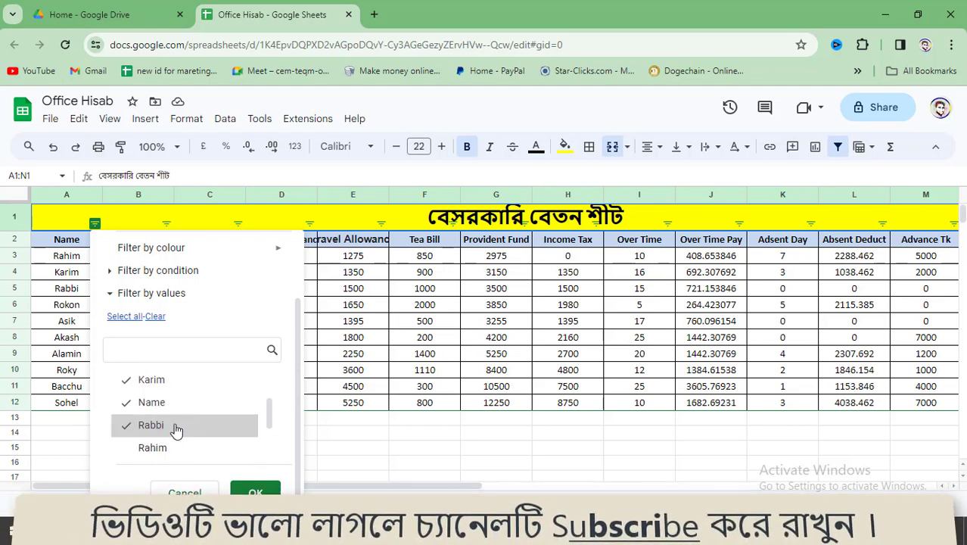
scroll(170, 417, up, 2)
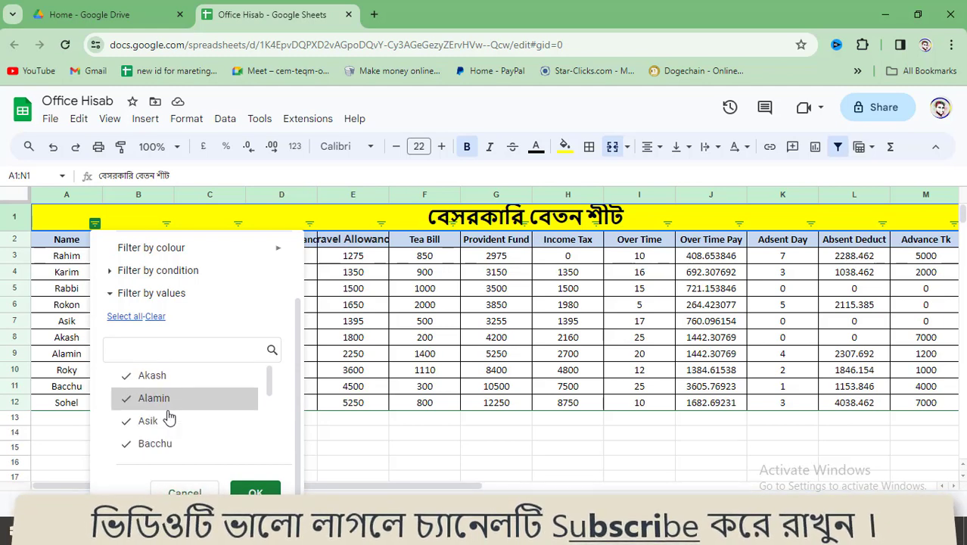
click(254, 490)
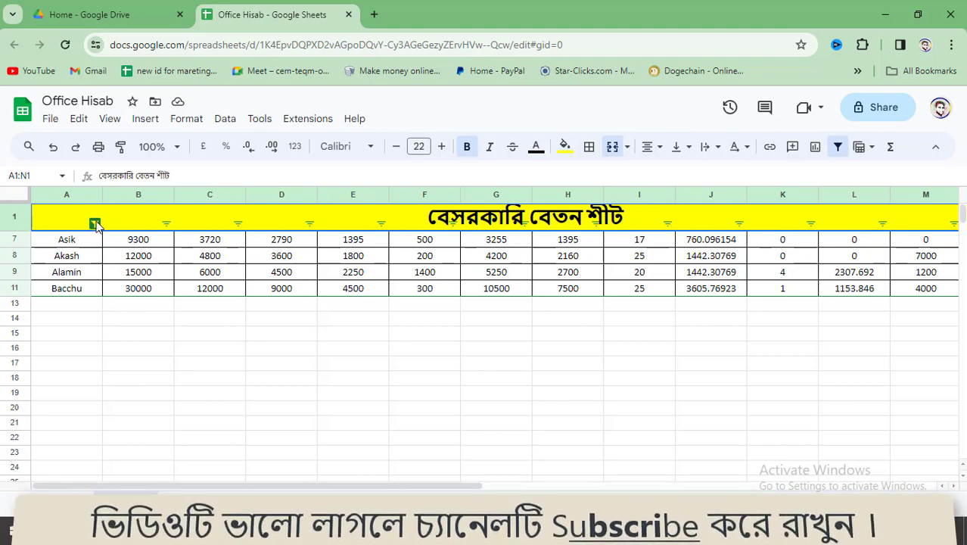
Step: Recheck all the cleared values in column A's filter and apply it to bring back every row of the salary table
click(95, 224)
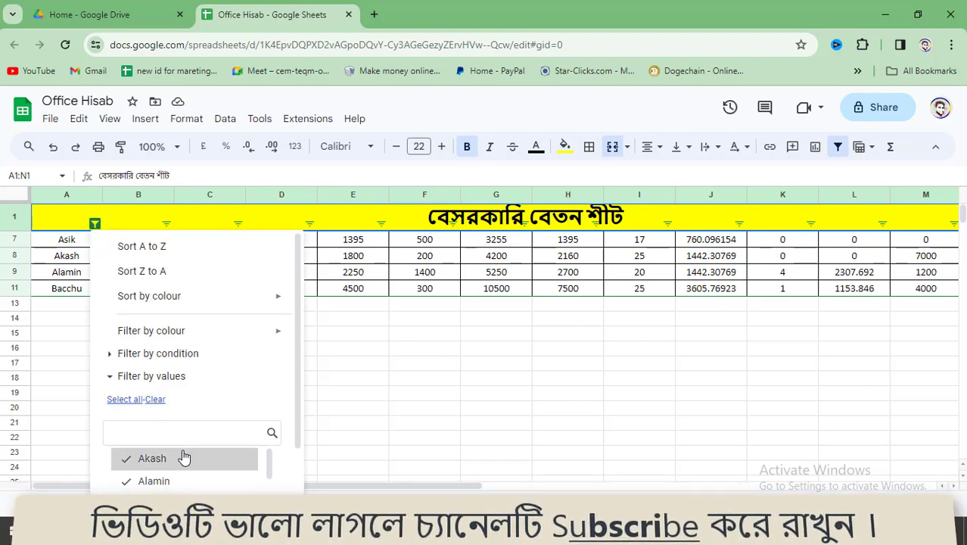
scroll(181, 455, down, 3)
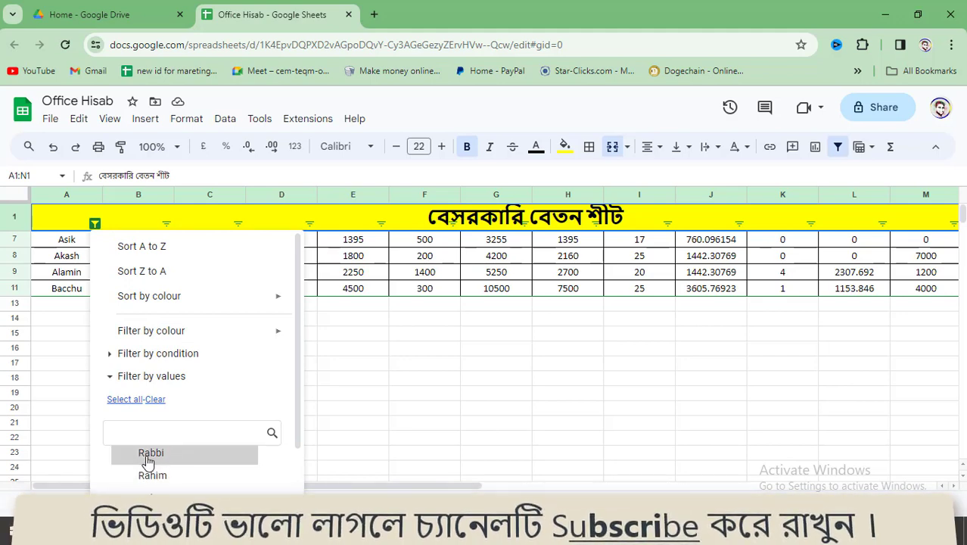
scroll(148, 462, up, 2)
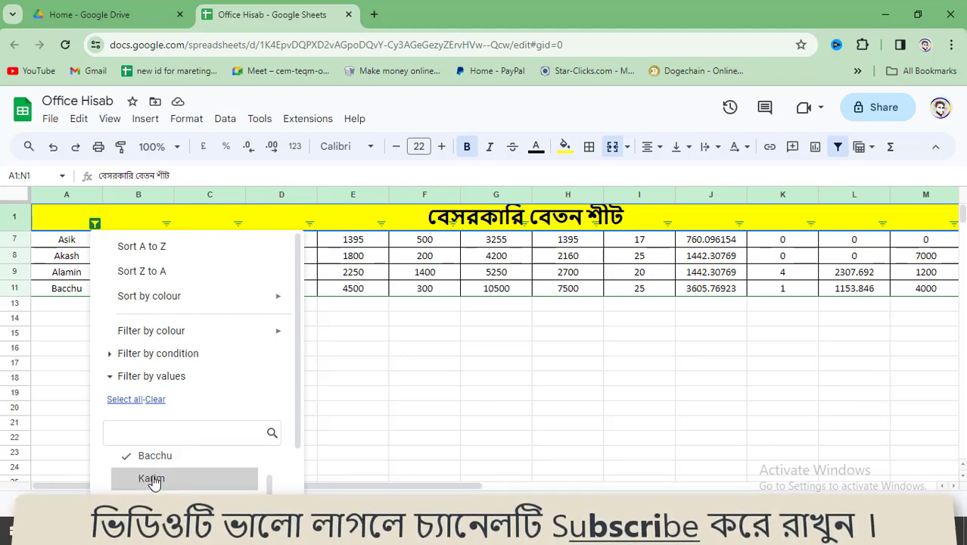
scroll(153, 479, down, 3)
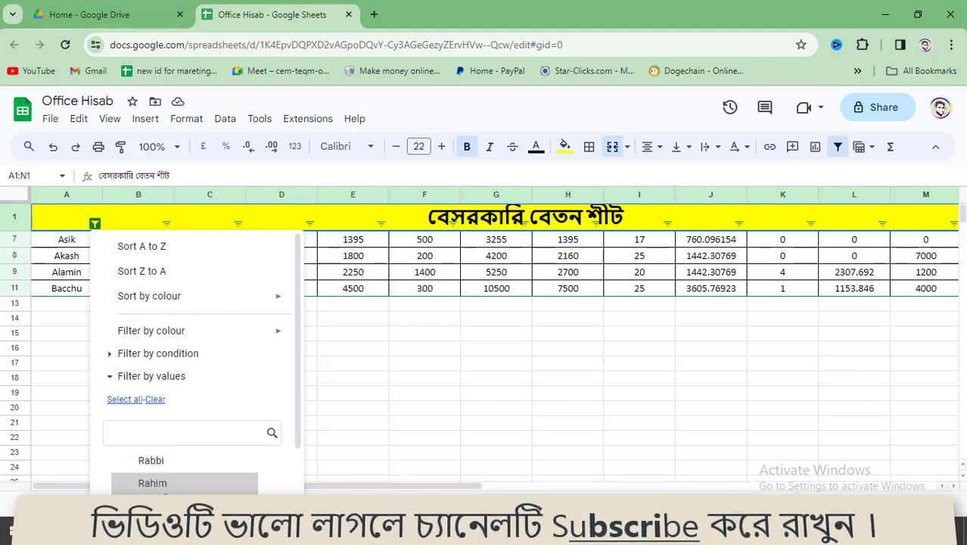
click(158, 475)
click(158, 491)
scroll(158, 492, down, 1)
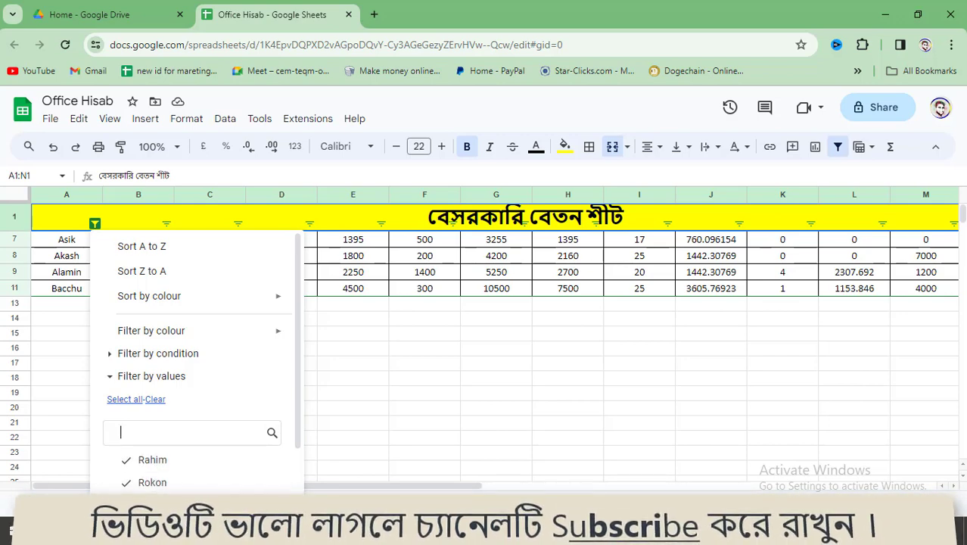
scroll(159, 484, down, 2)
scroll(158, 459, up, 3)
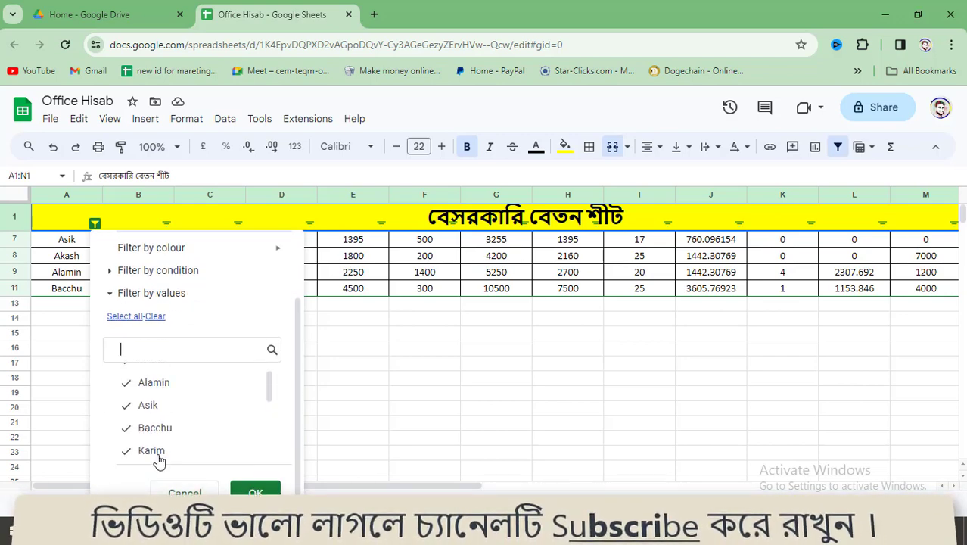
scroll(159, 454, up, 4)
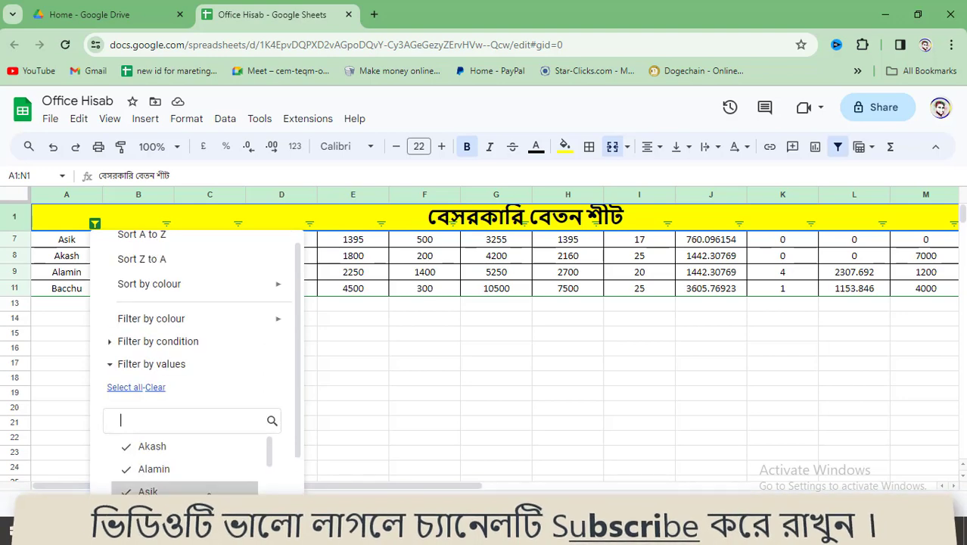
scroll(189, 461, down, 5)
scroll(242, 462, down, 2)
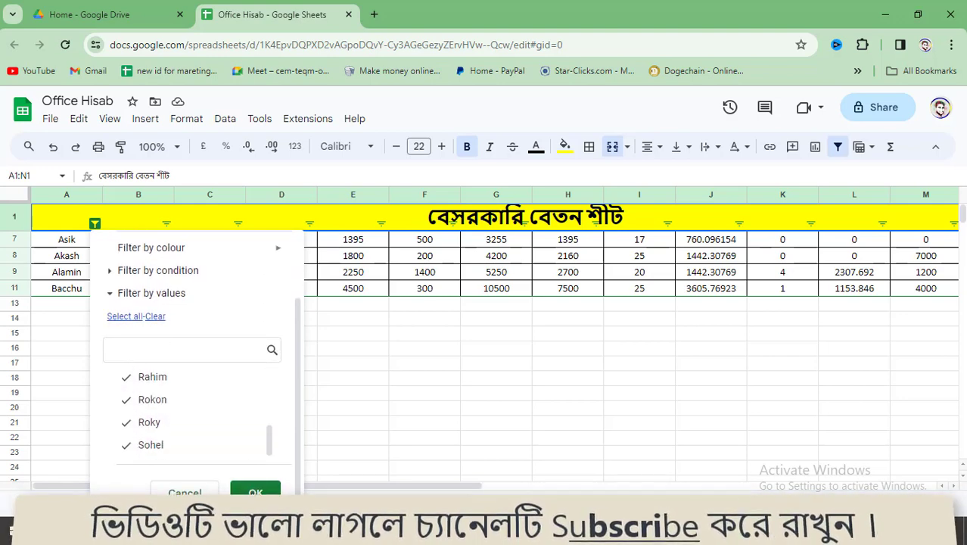
click(254, 492)
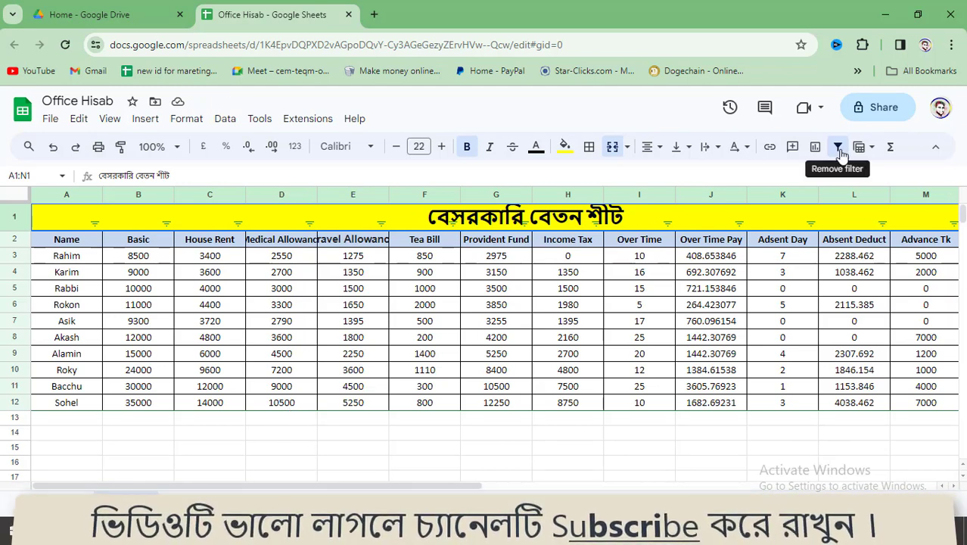
click(76, 274)
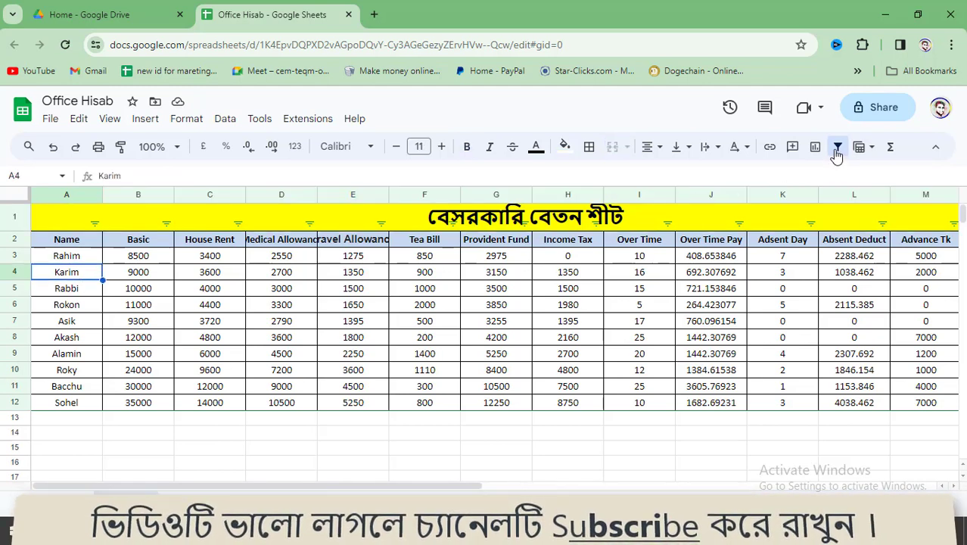
click(123, 305)
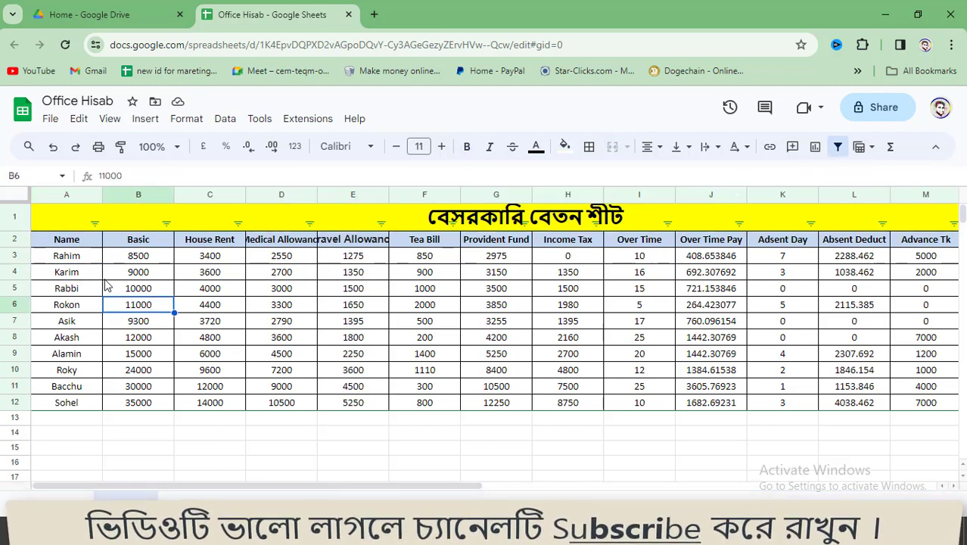
Step: Save the salary table's current filter as a filter view and delete all filter views again
click(861, 148)
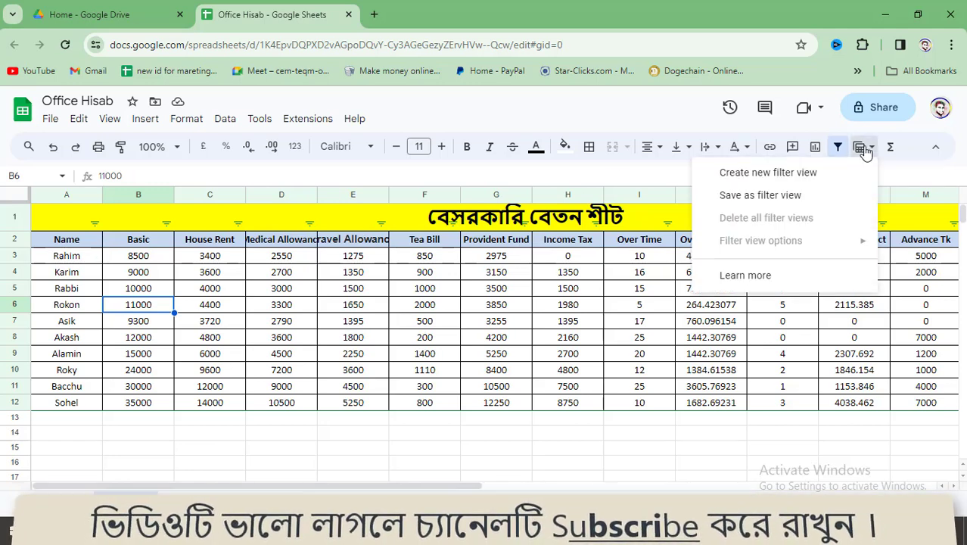
click(776, 196)
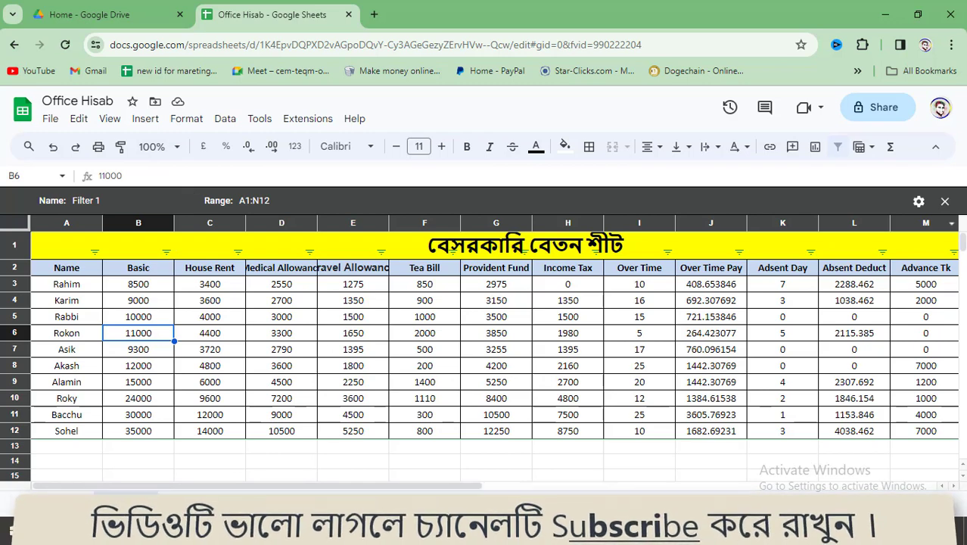
click(863, 149)
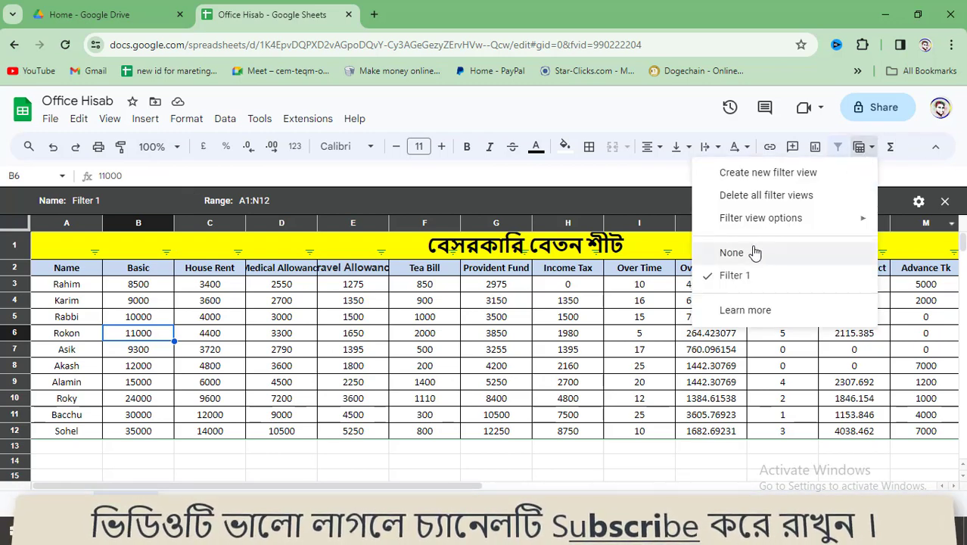
click(760, 197)
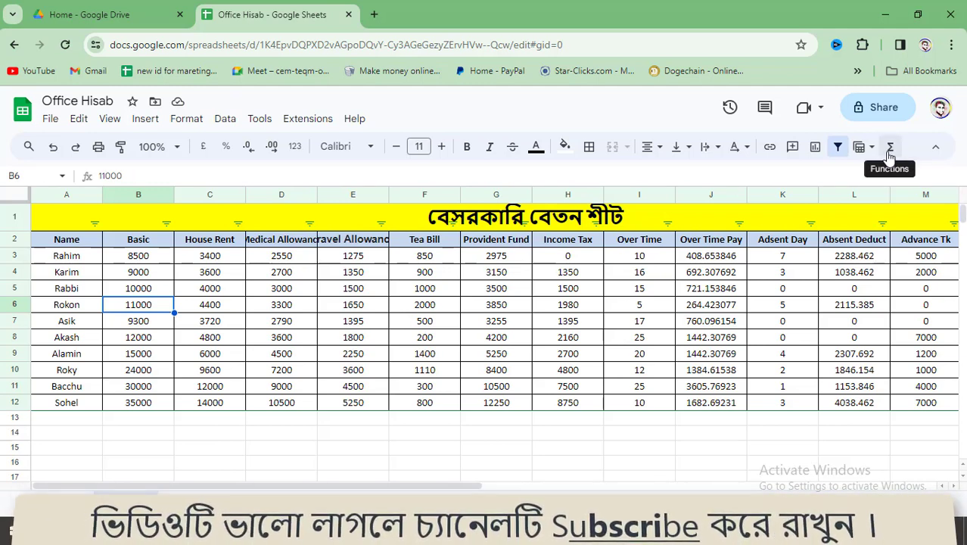
Step: Total the Basic salaries in B3:B12 with the SUM function in cell B13
click(380, 372)
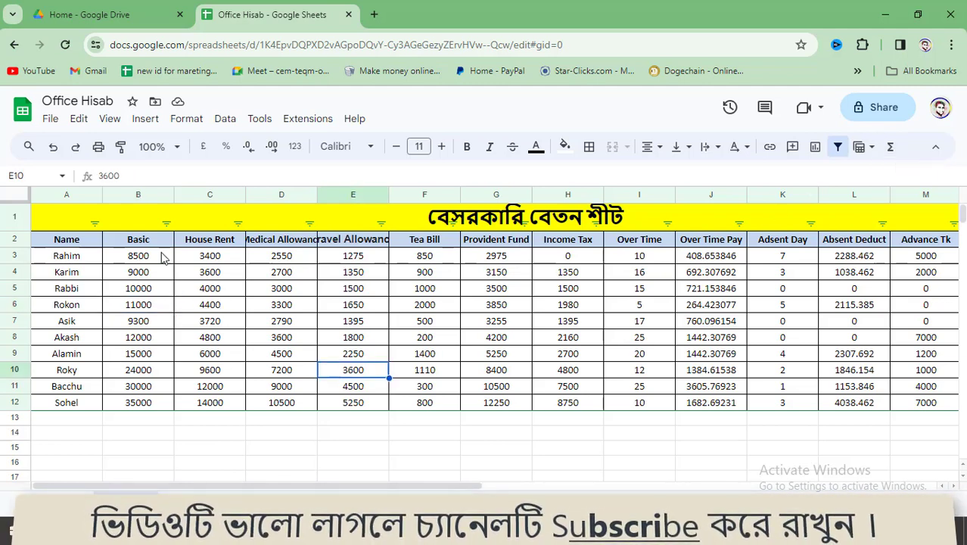
drag(161, 258, 147, 403)
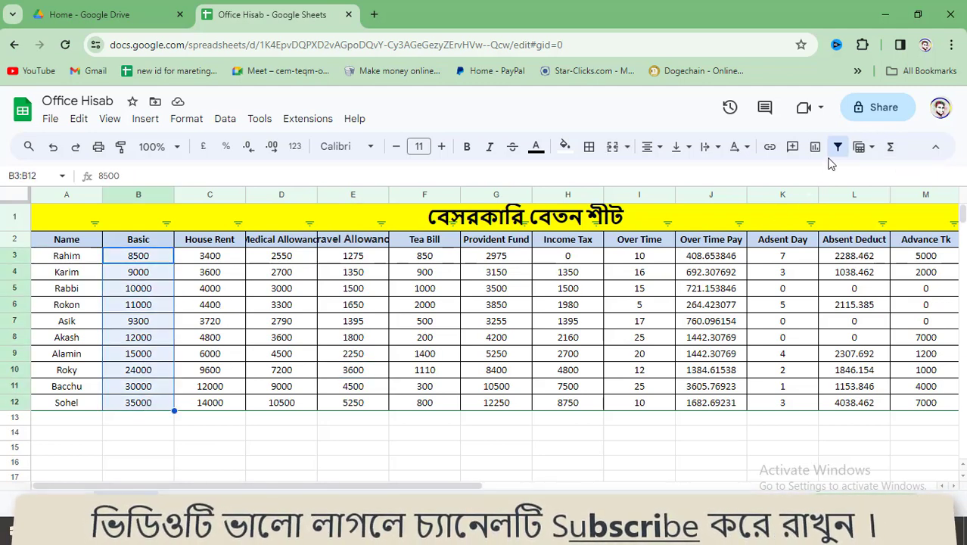
click(890, 147)
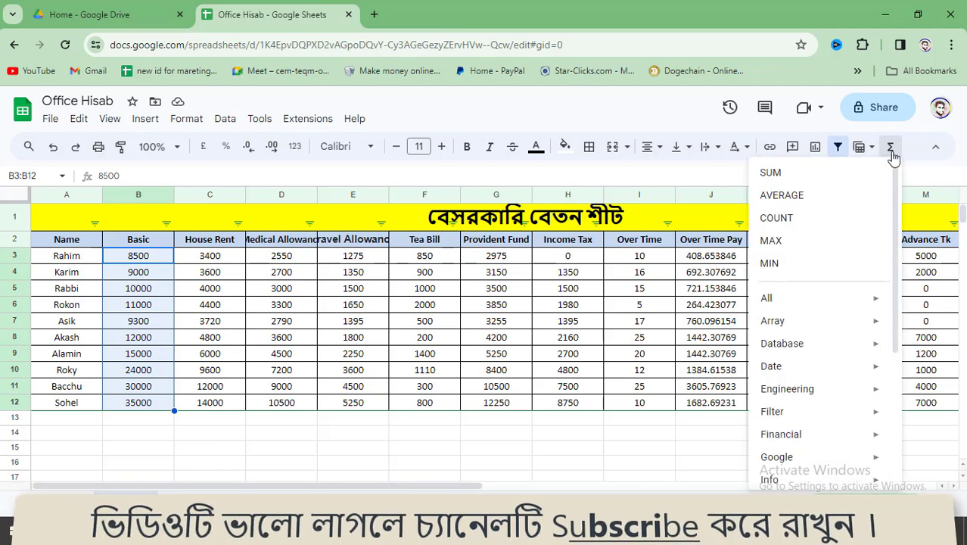
click(788, 175)
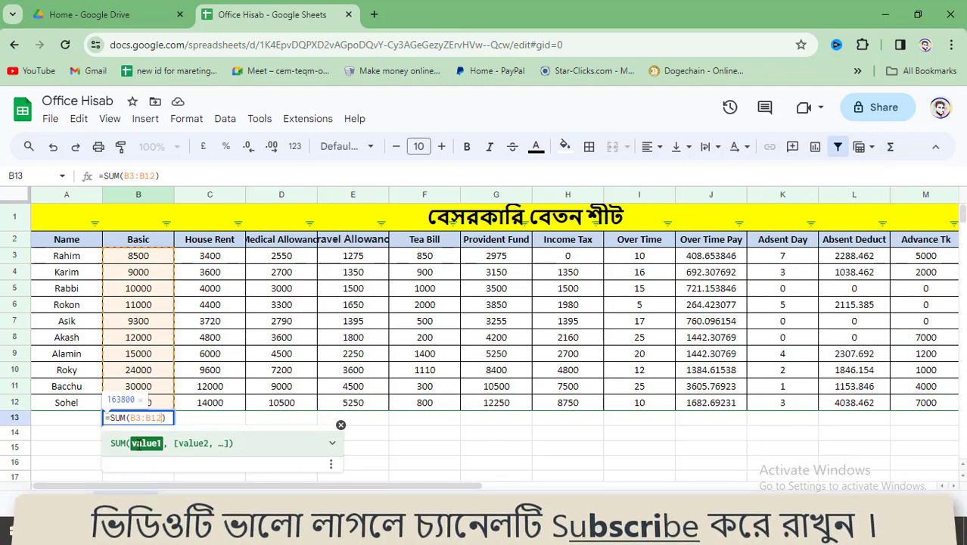
key(Return)
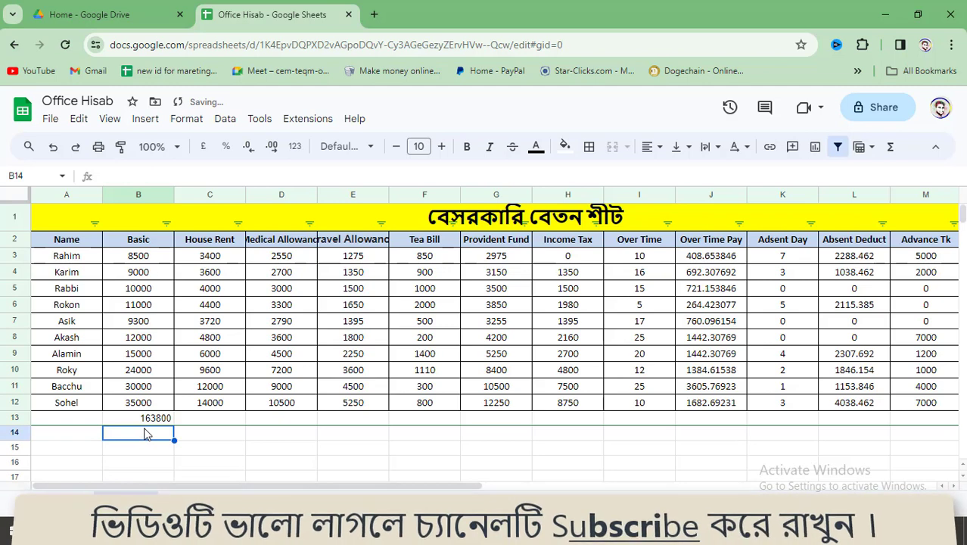
Step: Calculate the average of the Basic salaries in B3:B12 with the AVERAGE function in cell B13
click(155, 258)
drag(151, 273, 142, 404)
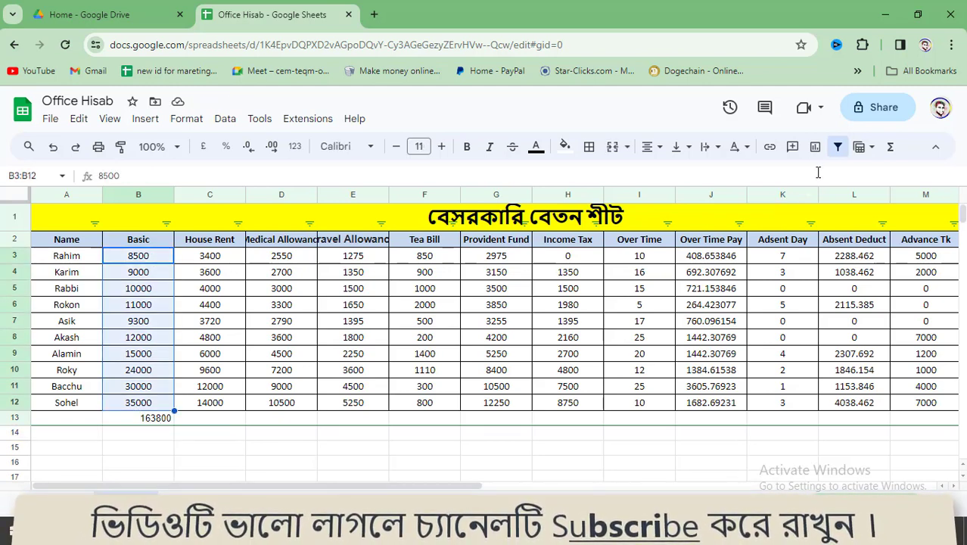
click(891, 149)
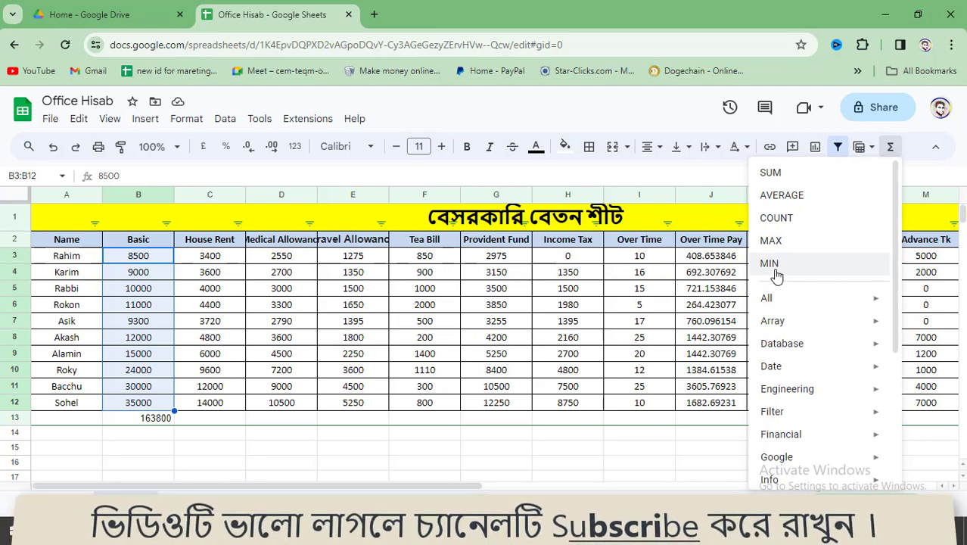
click(783, 195)
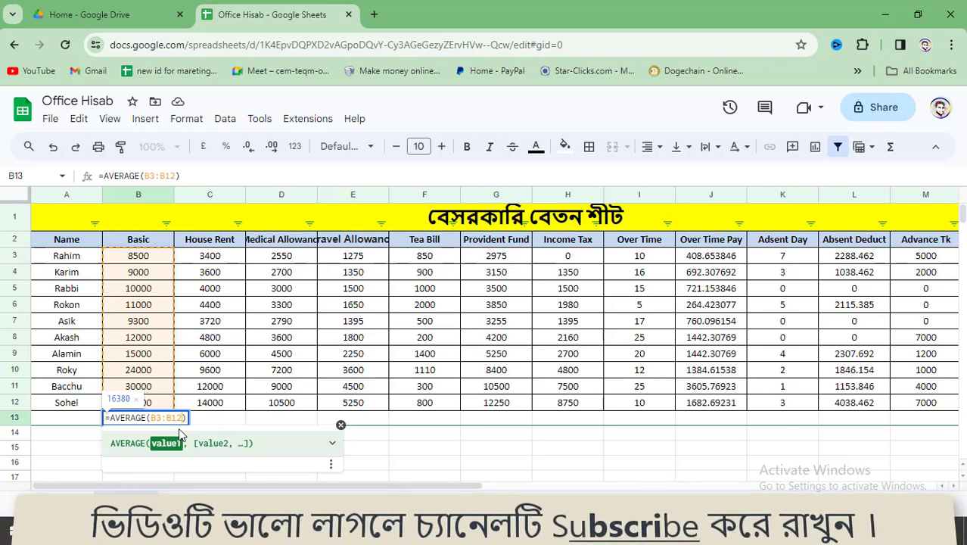
key(Return)
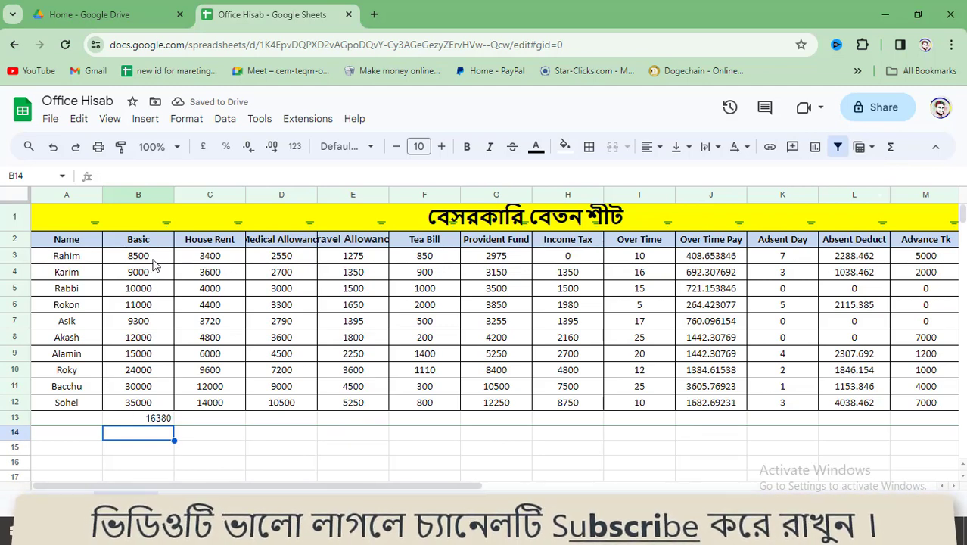
Step: With B3:B12 selected, browse the available function categories, such as Engineering, Statistical and Google, without inserting any function
drag(154, 257, 144, 403)
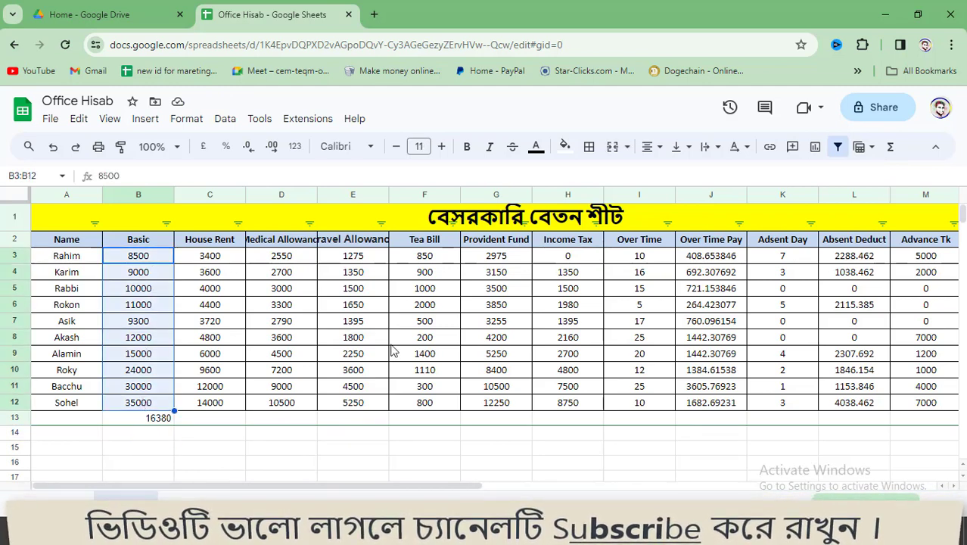
click(892, 146)
mouse_move(779, 304)
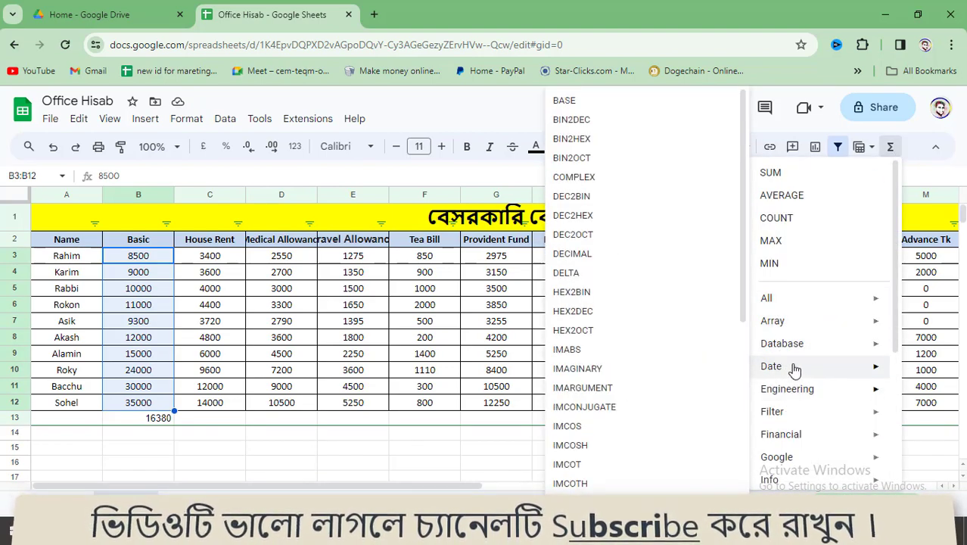
scroll(793, 406, down, 3)
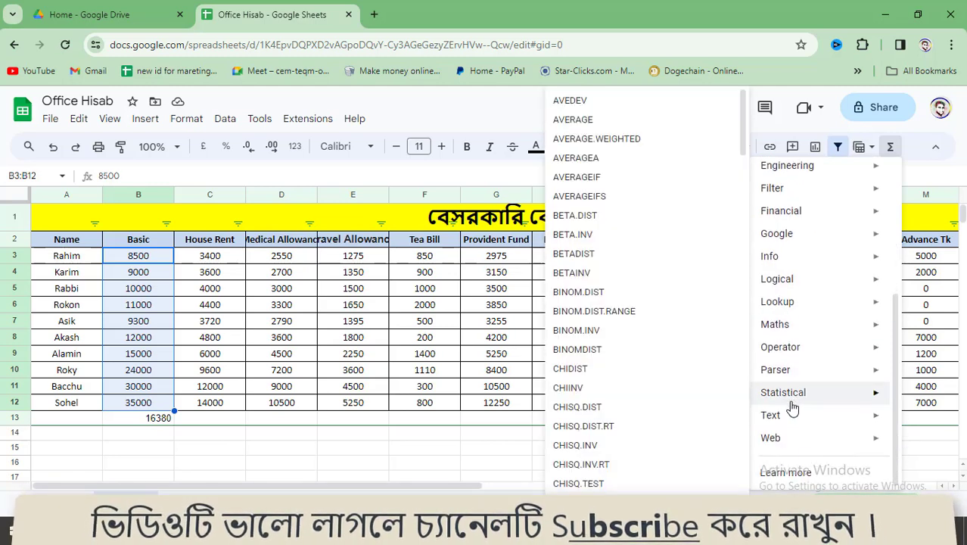
scroll(792, 407, up, 3)
mouse_move(795, 383)
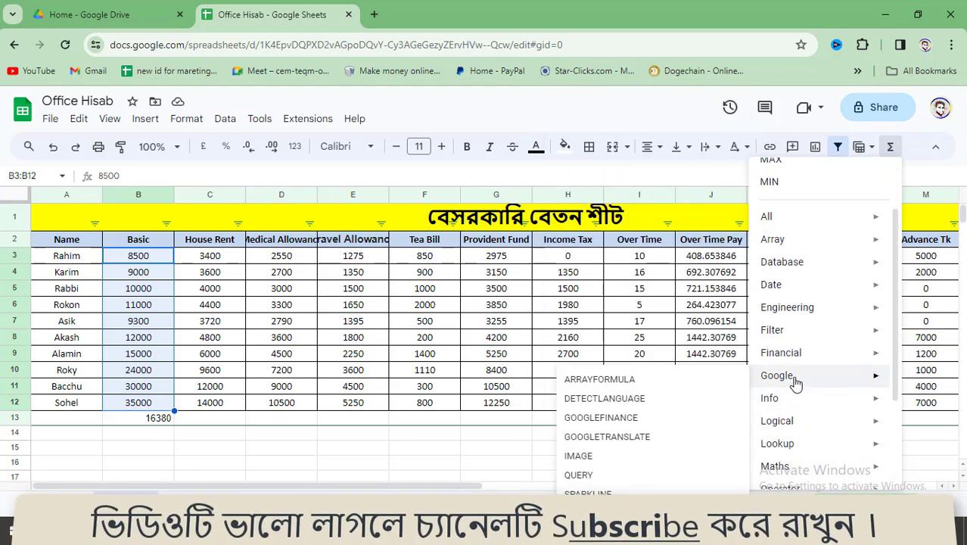
scroll(796, 384, up, 2)
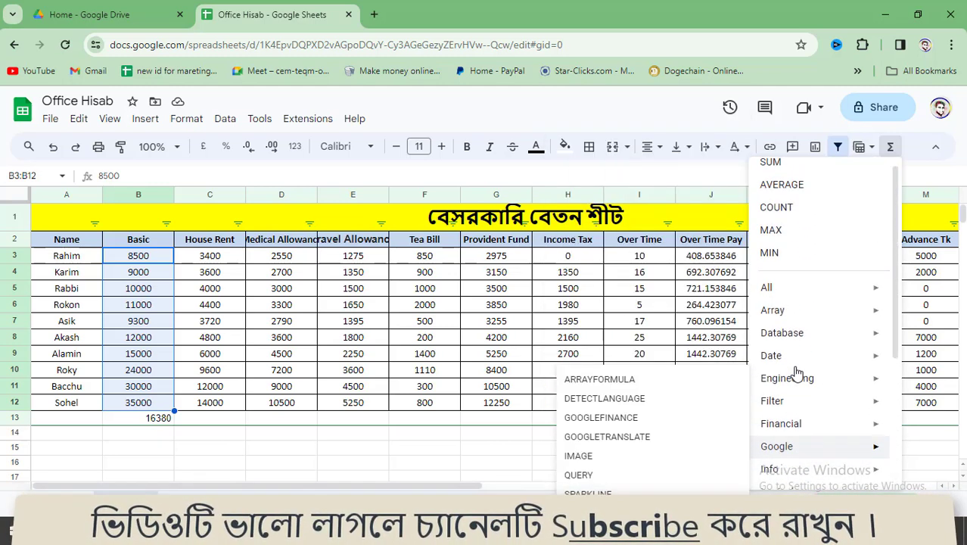
mouse_move(788, 323)
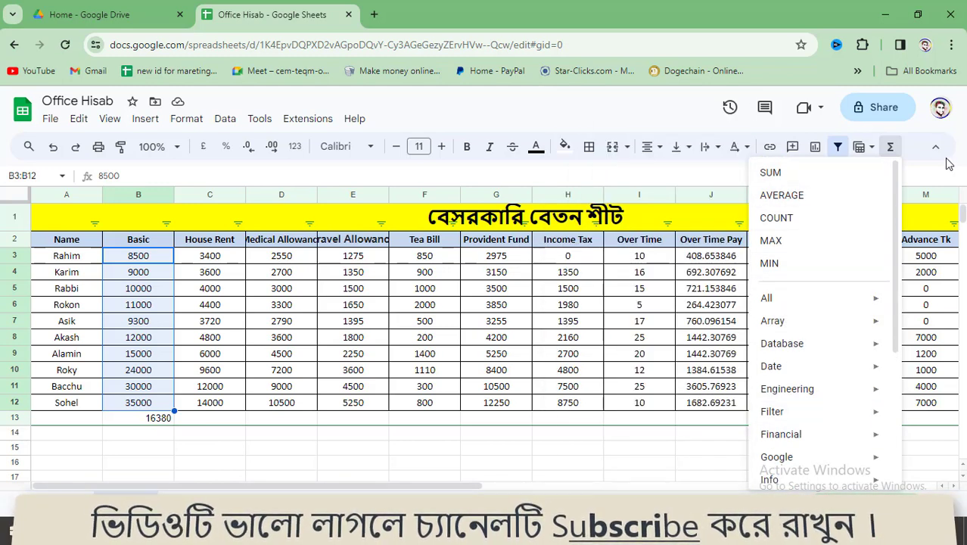
click(940, 152)
Step: Collapse the spreadsheet's header area above the toolbar and restore it, doing this twice
click(940, 152)
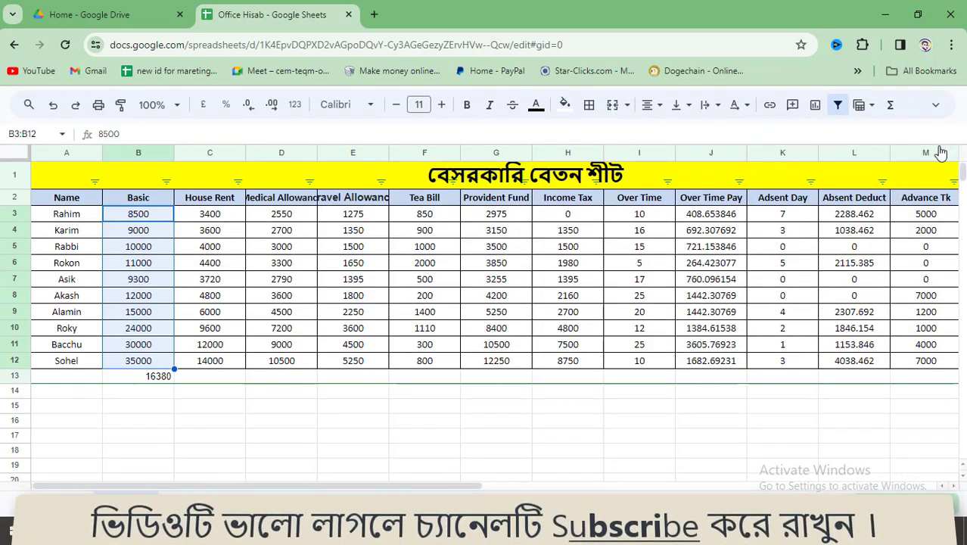
click(935, 104)
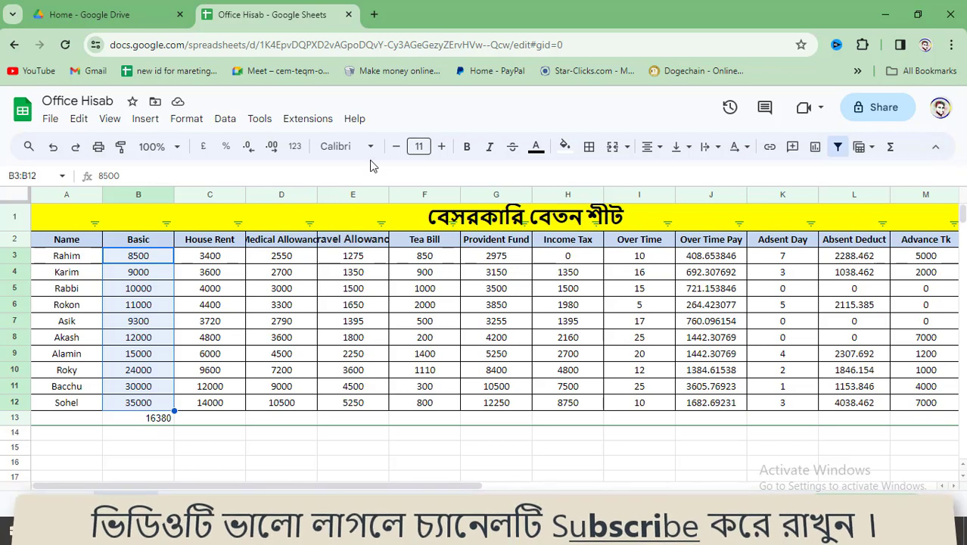
click(935, 147)
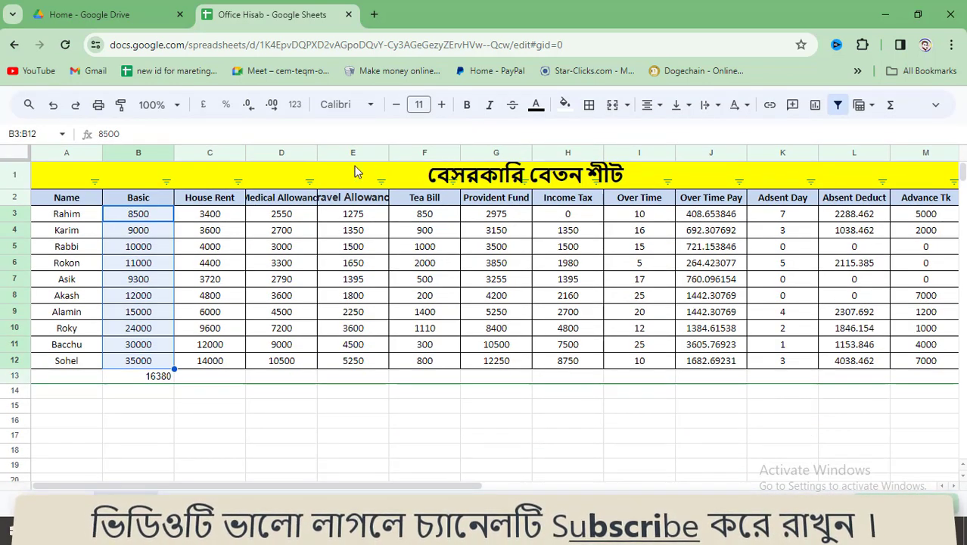
click(935, 105)
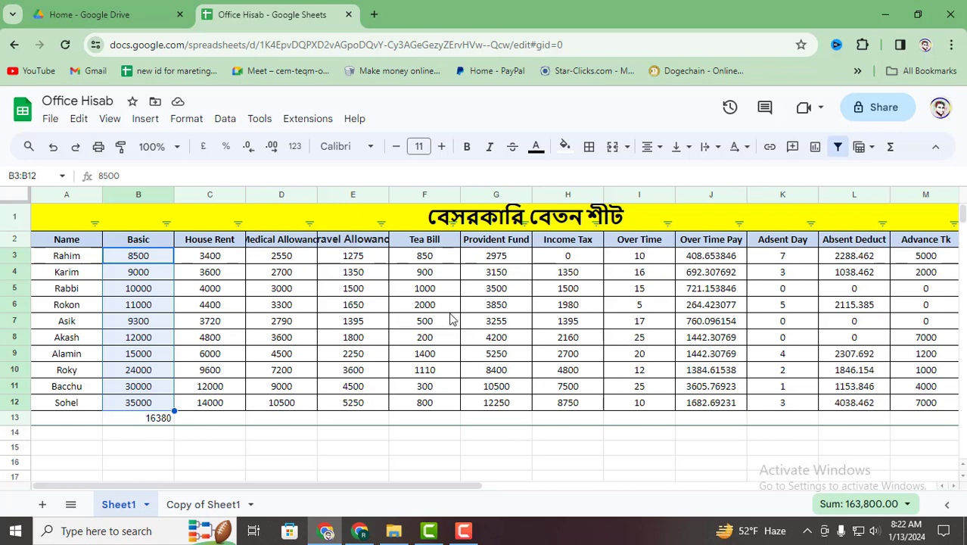
scroll(439, 454, down, 2)
click(439, 374)
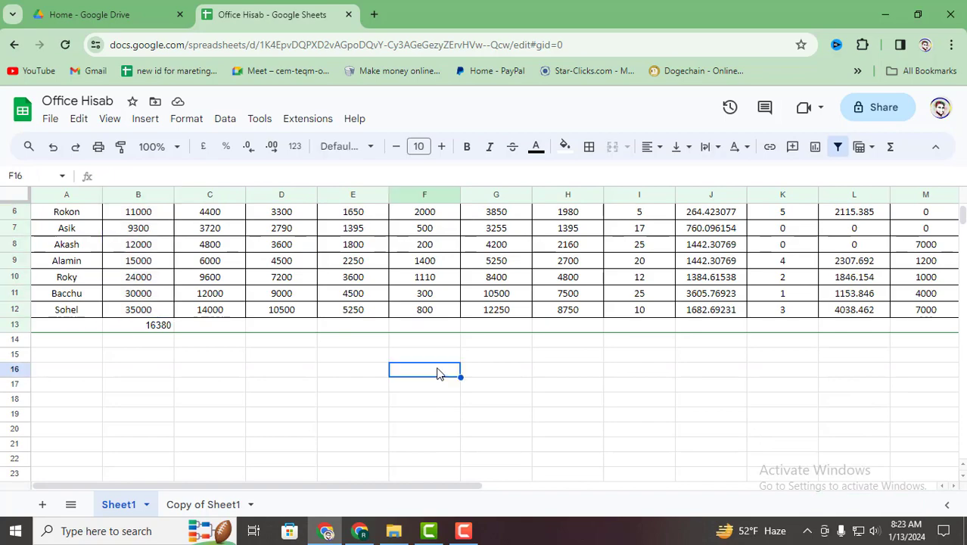
scroll(441, 373, up, 2)
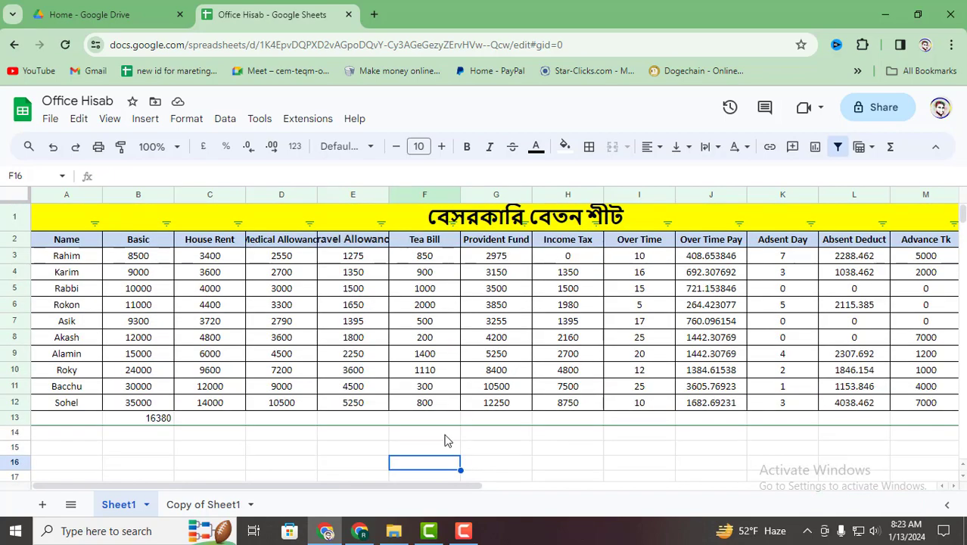